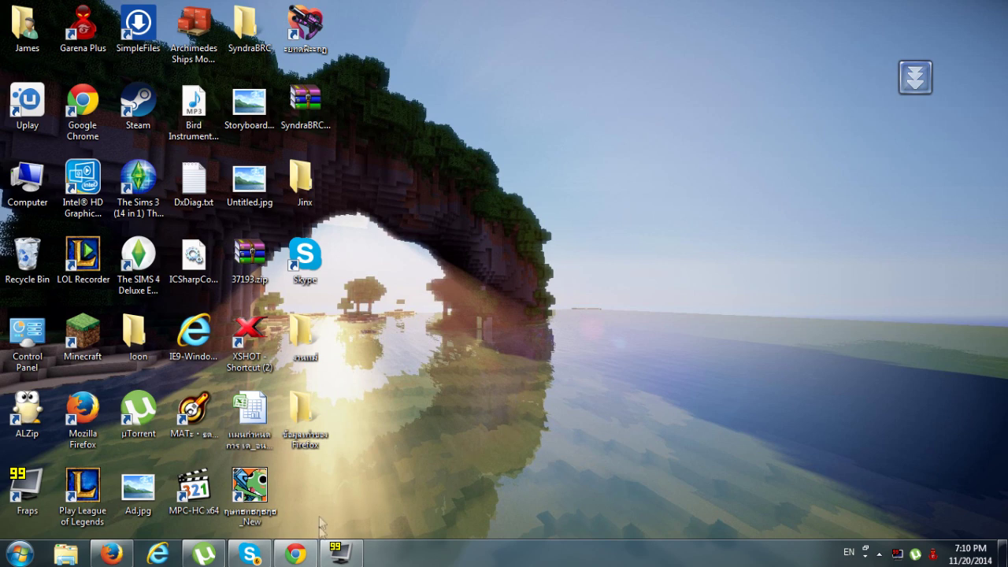
- Switch to Firefox and open google.com in a new tab
mouse_move(306, 549)
left_click(111, 553)
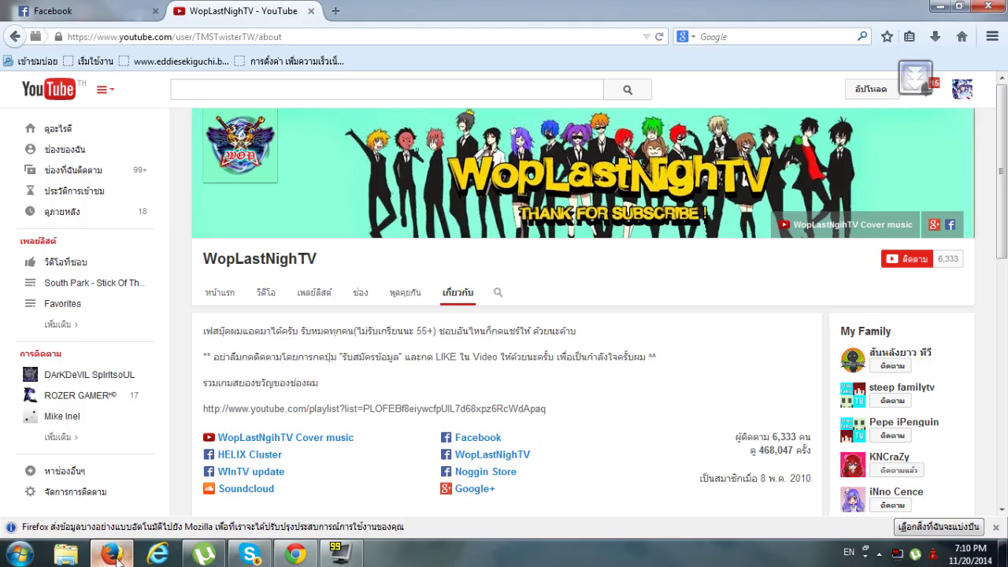
left_click(337, 8)
type("google.com/")
key("Return")
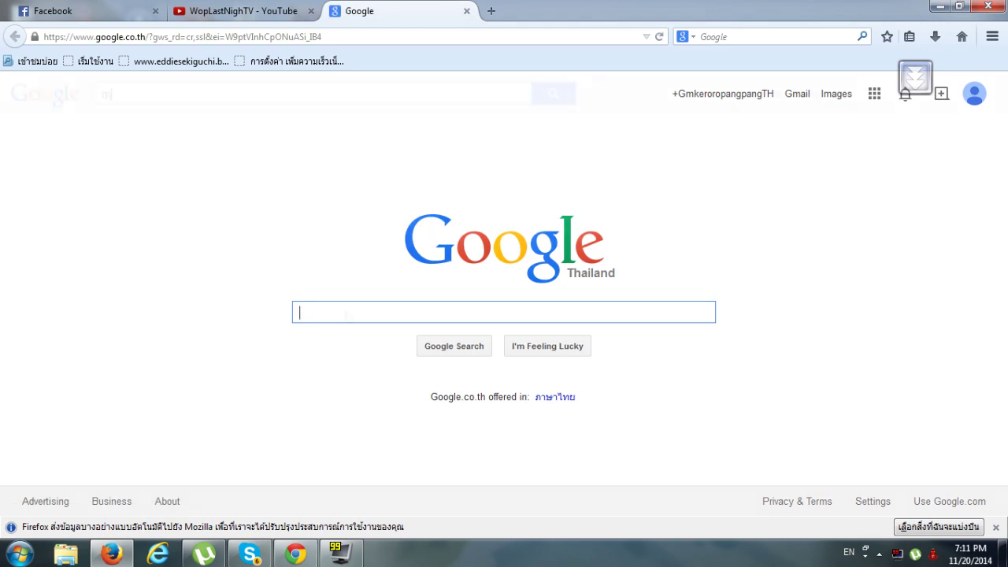
- Search Google for "shader 1.8" and open the Shaders Mod topic on Minecraft Forum
type("sha")
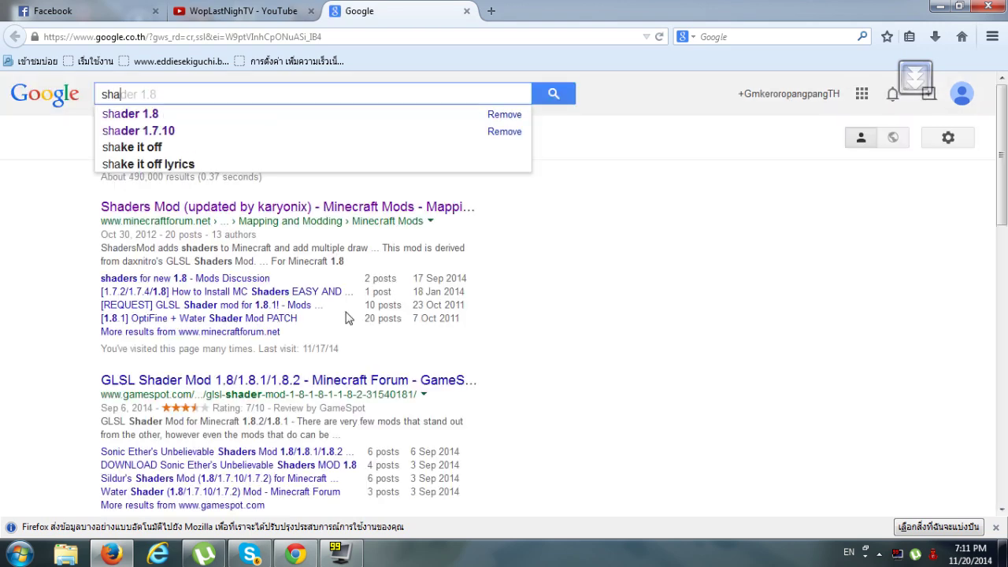
key("Down")
key("Return")
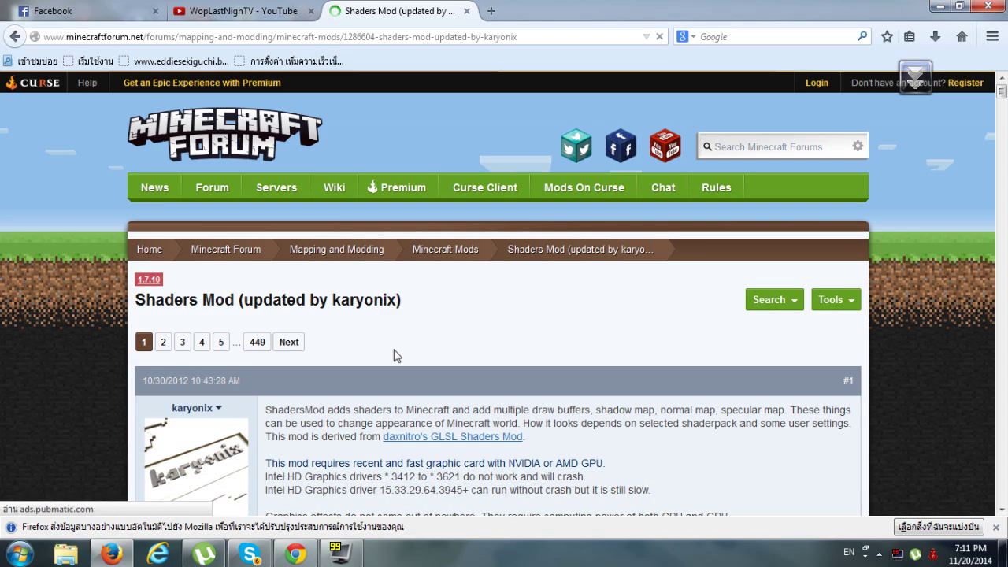
- Follow the alpha version v2.4.1 link for Minecraft 1.8 and open its "download page 1" link in a new tab
scroll(394, 317, "down", 4)
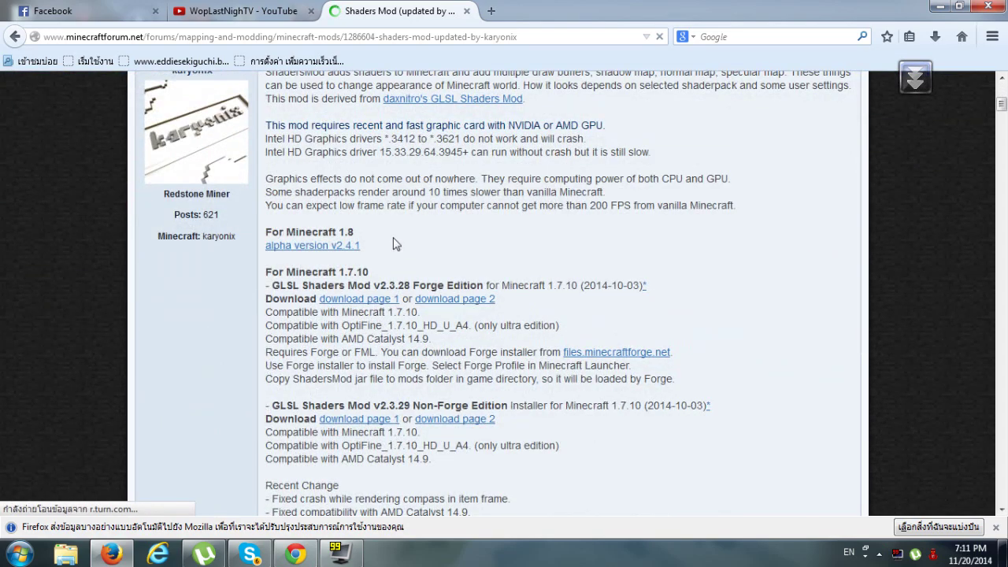
scroll(323, 331, "up", 2)
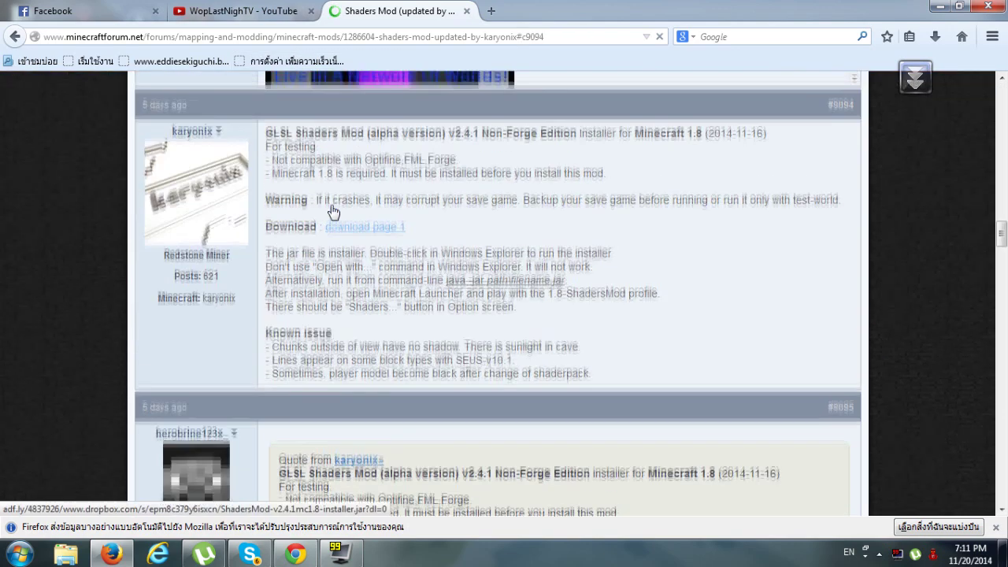
right_click(370, 253)
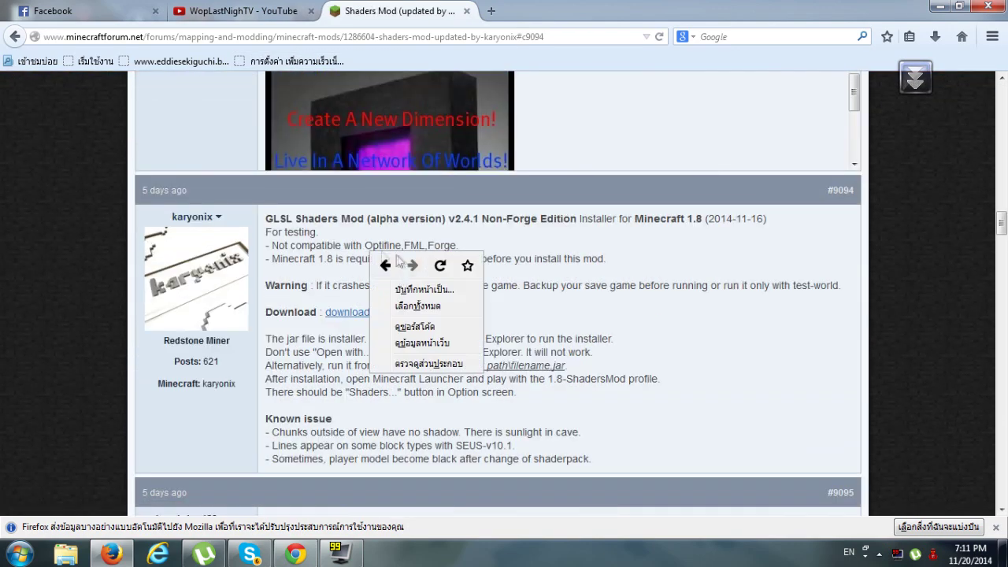
left_click(398, 310)
right_click(311, 314)
right_click(359, 312)
left_click(395, 324)
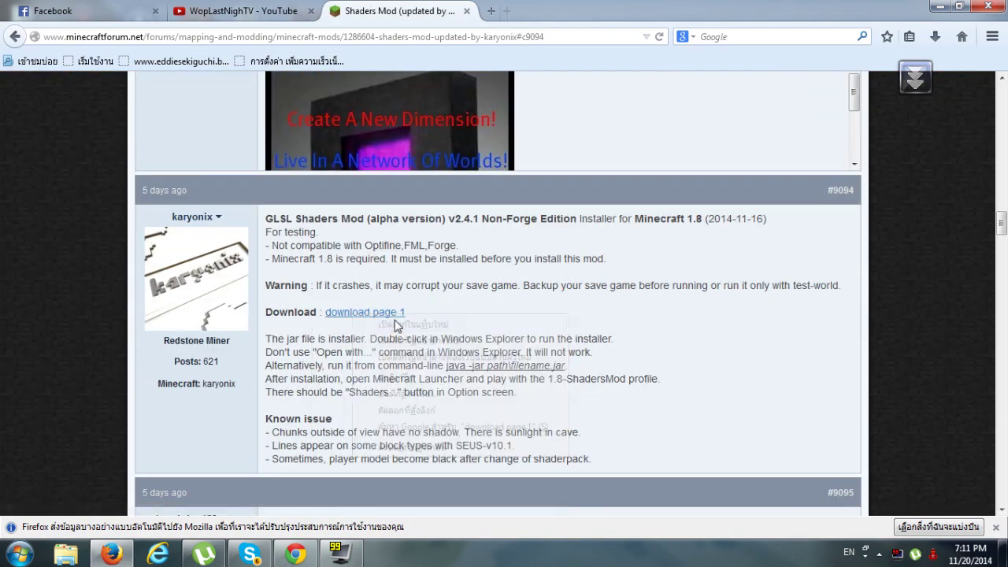
- Return the forum tab to the topic's first post, and skip the AdF.ly advertisement on the download page
left_click(21, 44)
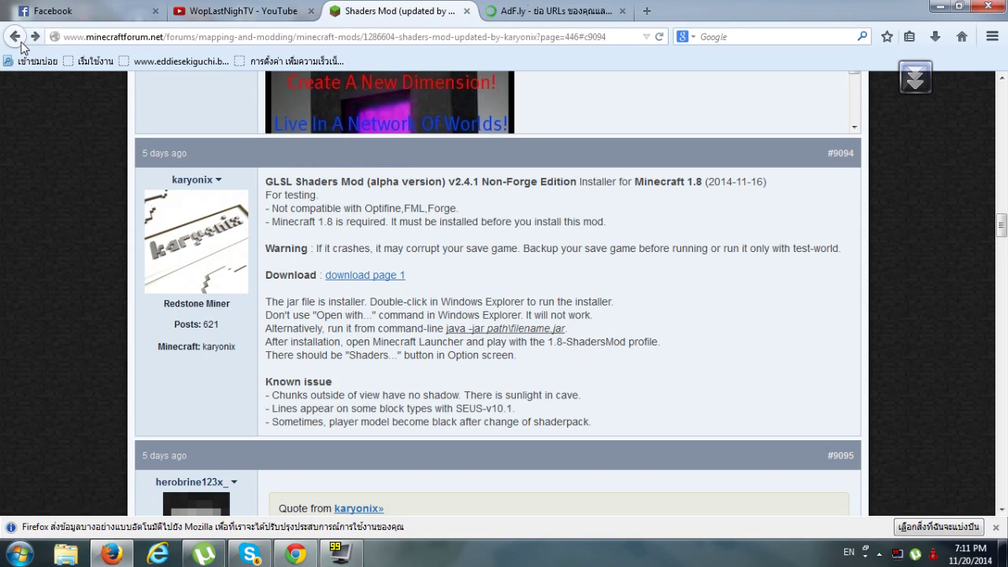
left_click(22, 44)
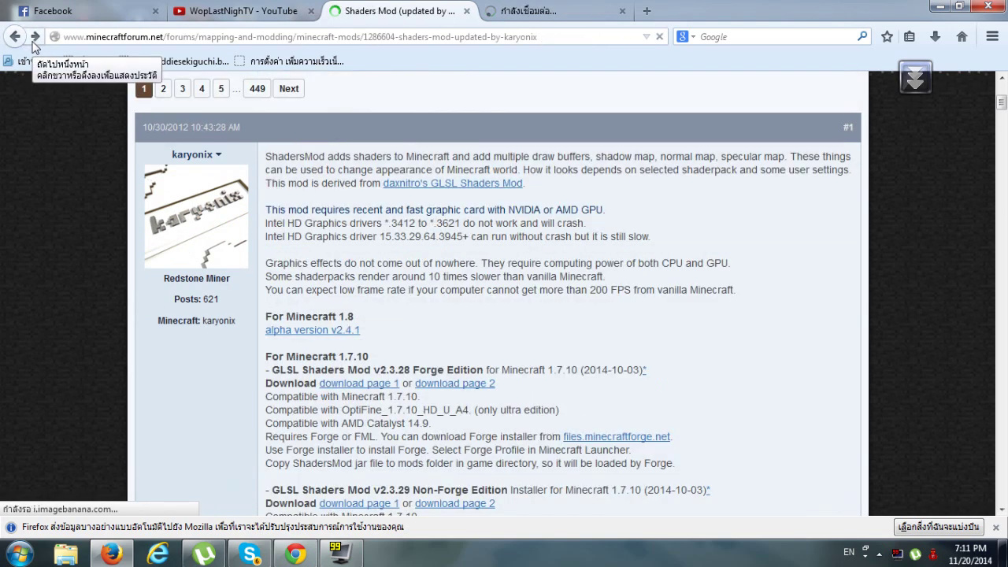
left_click(591, 8)
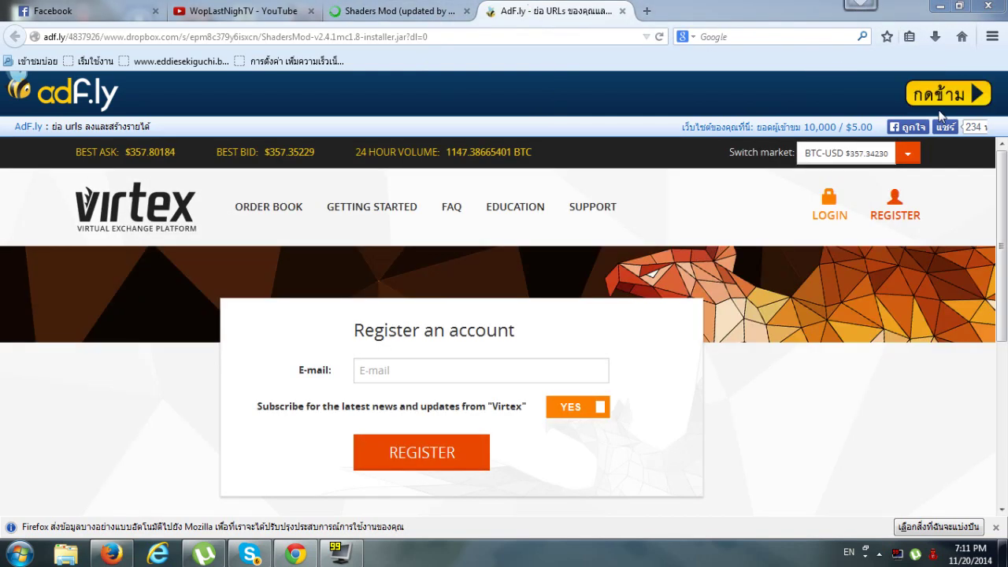
left_click(941, 96)
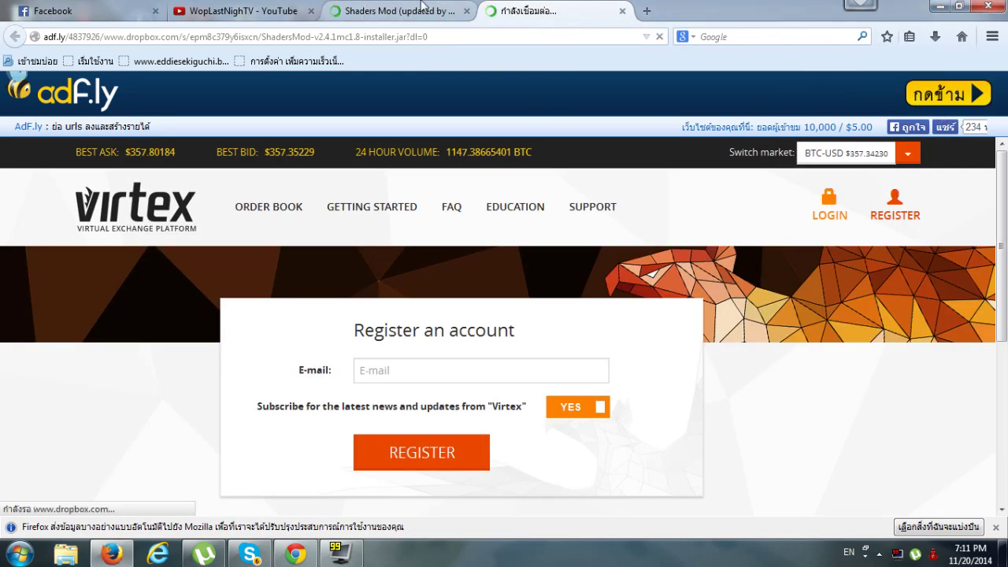
- Look through the list of shaderpacks in the first post of the Shaders Mod forum topic
left_click(423, 10)
scroll(572, 480, "down", 15)
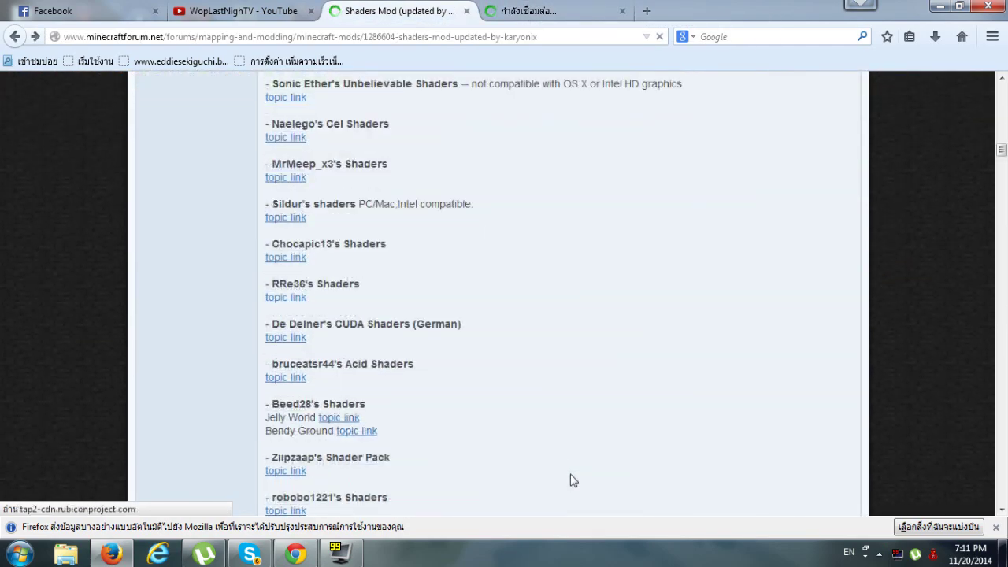
scroll(535, 371, "down", 5)
scroll(471, 236, "up", 5)
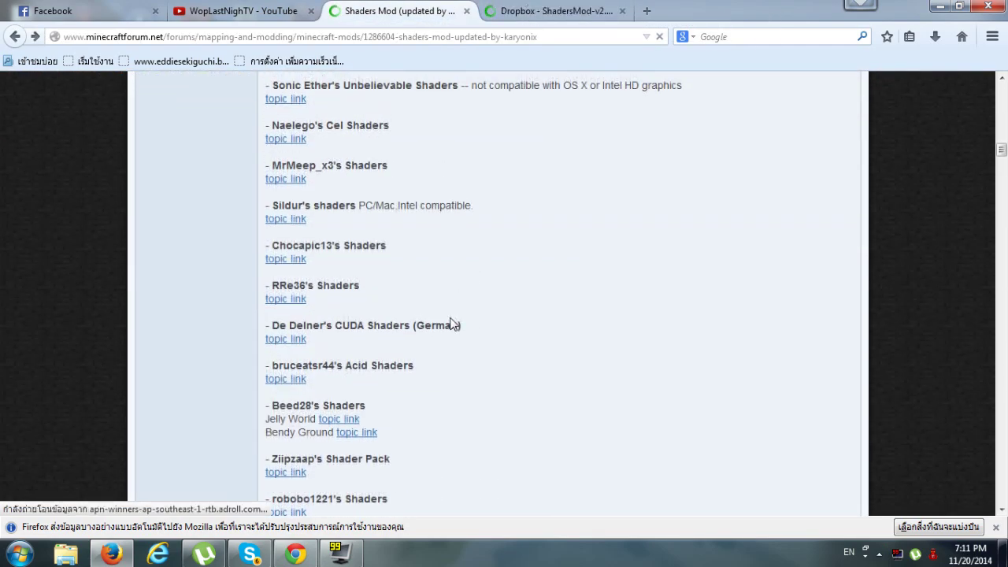
scroll(450, 339, "up", 4)
scroll(445, 236, "down", 1)
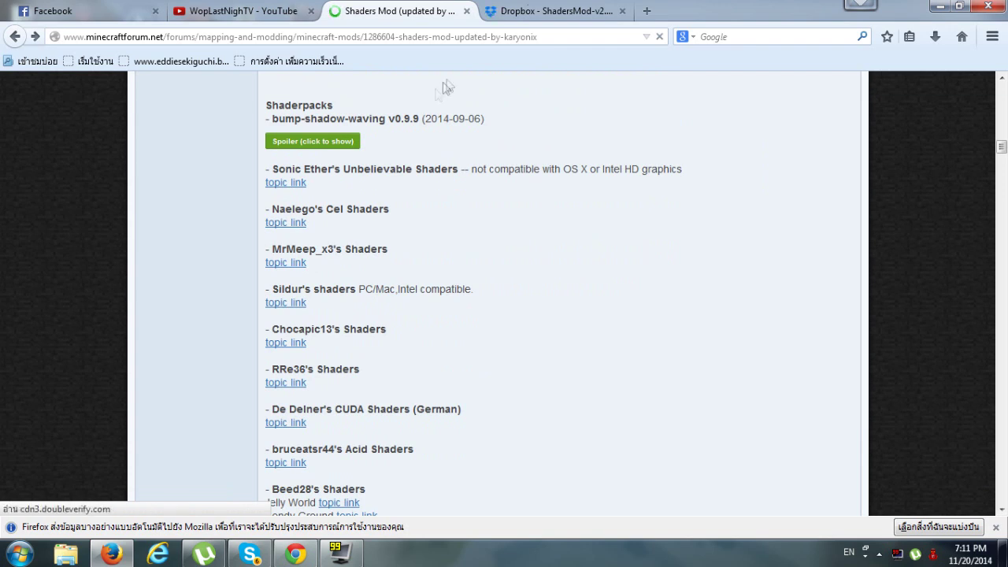
- Download and save ShadersMod-v2.4.1mc1.8-installer.jar from its Dropbox page
left_click(542, 10)
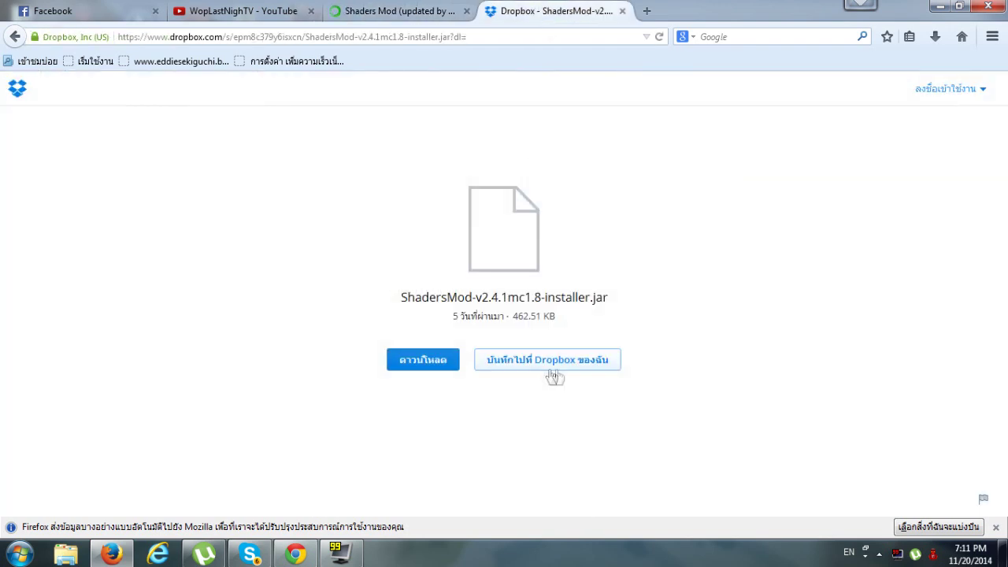
left_click(442, 371)
left_click_drag(458, 316, 506, 316)
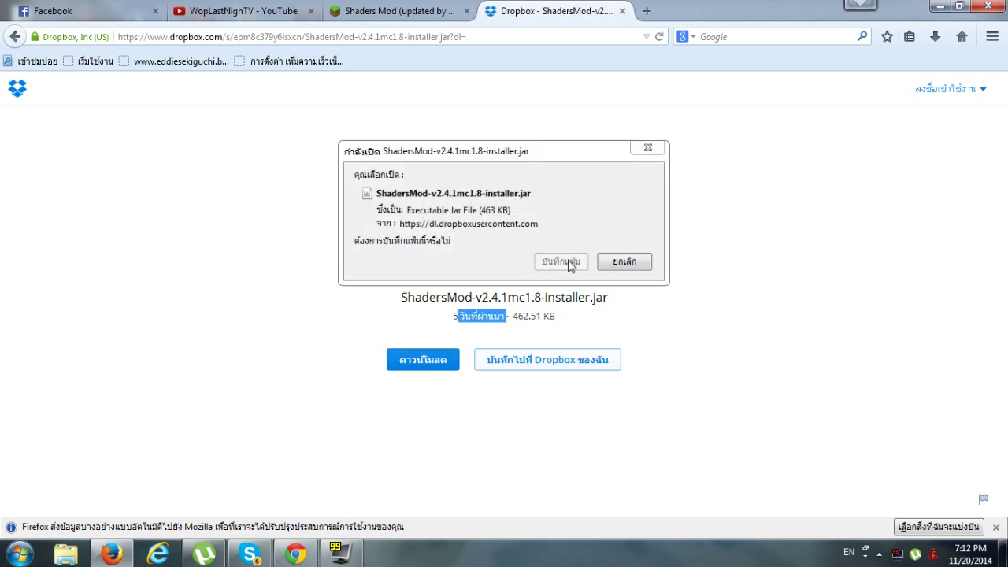
left_click(538, 180)
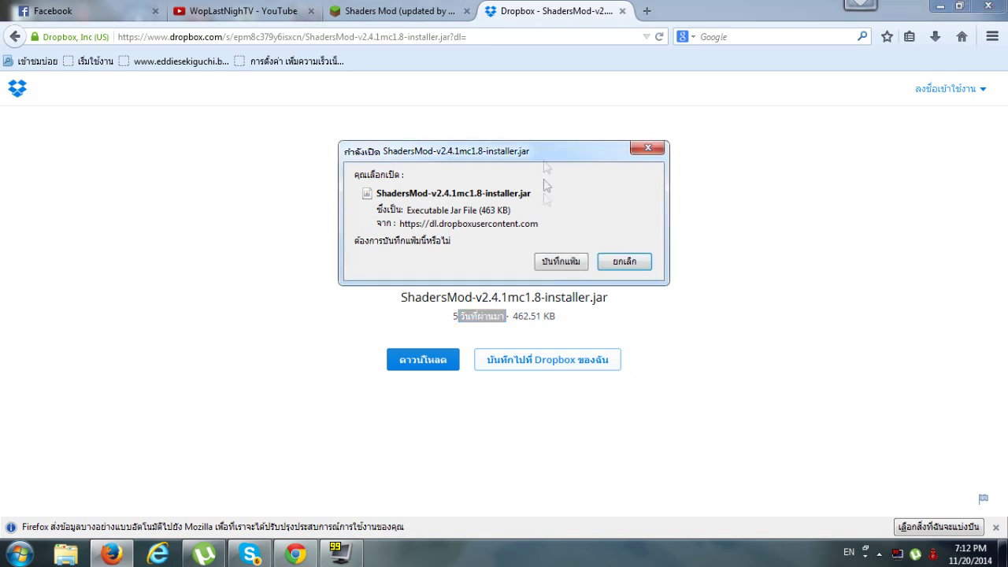
left_click(570, 264)
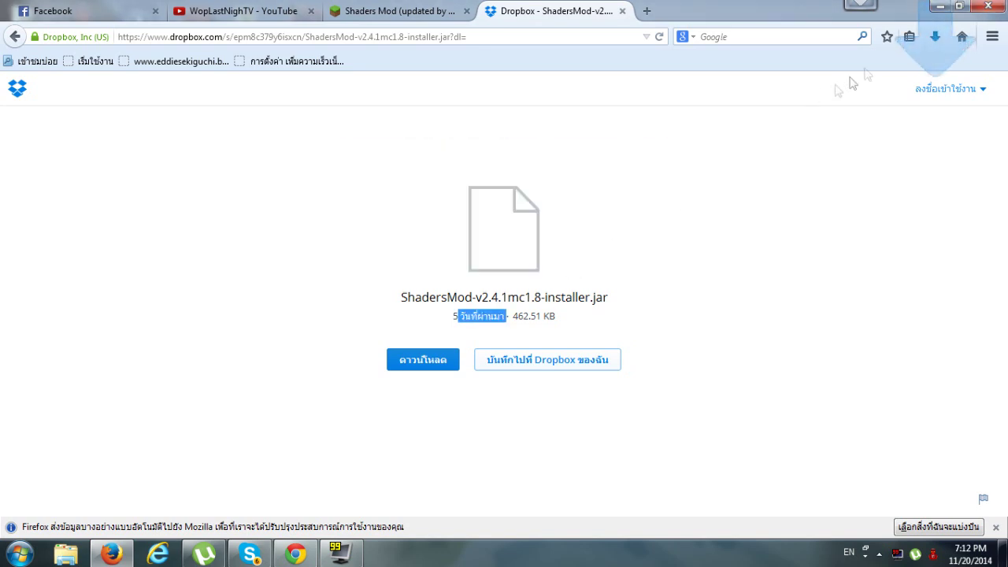
- Run the downloaded ShadersMod 2.4.1 installer, agree to install it in the .minecraft folder, and dismiss the license and result dialogs
left_click(936, 41)
left_click(867, 89)
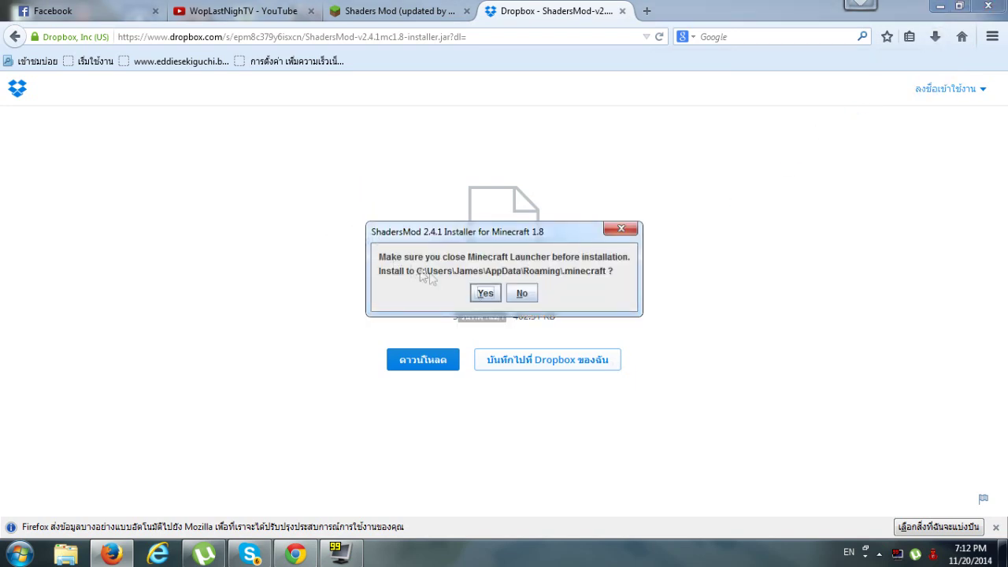
left_click(485, 294)
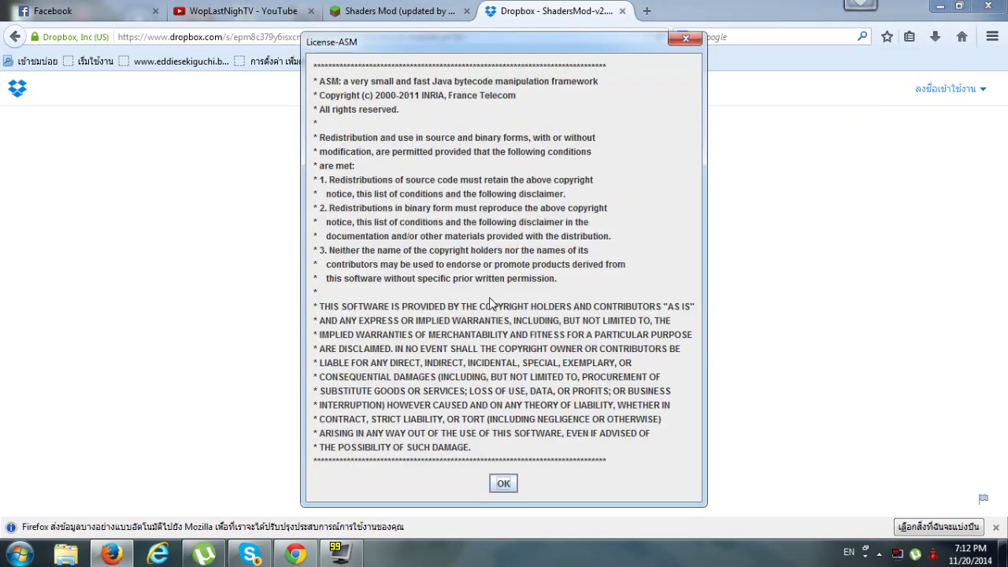
left_click(507, 486)
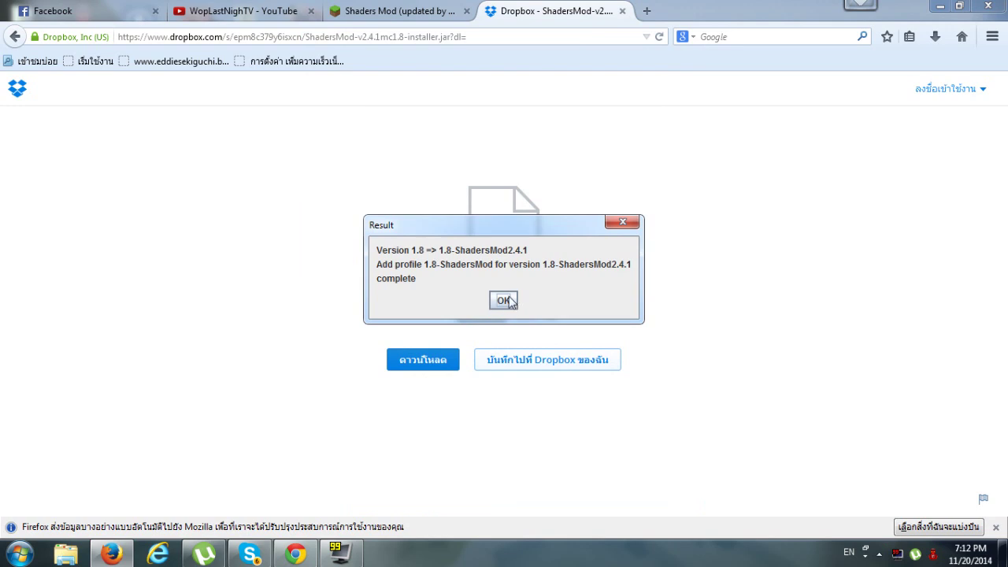
left_click(504, 300)
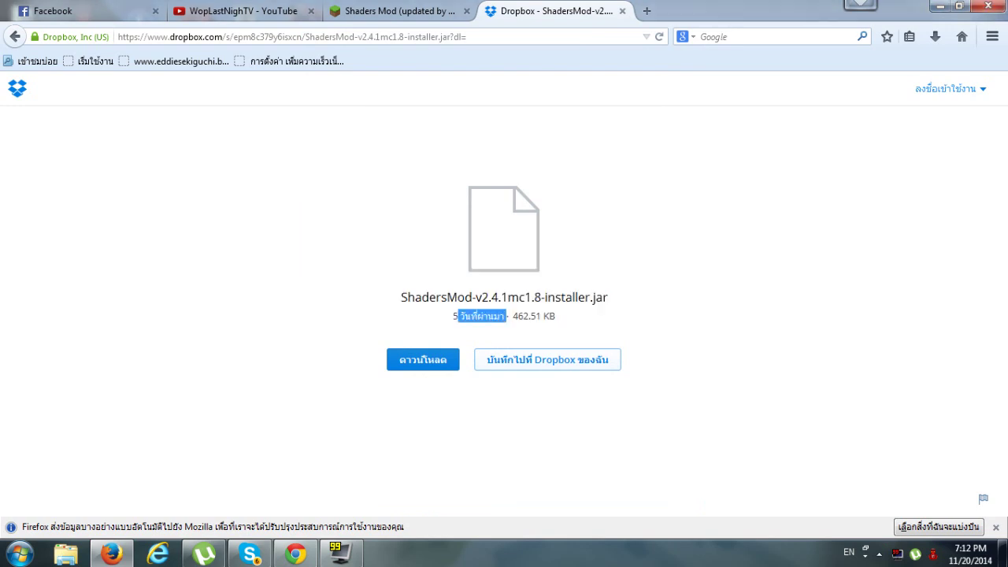
- Review the forum topic's shaderpack and resource pack sections, ending at the installation video
left_click(394, 11)
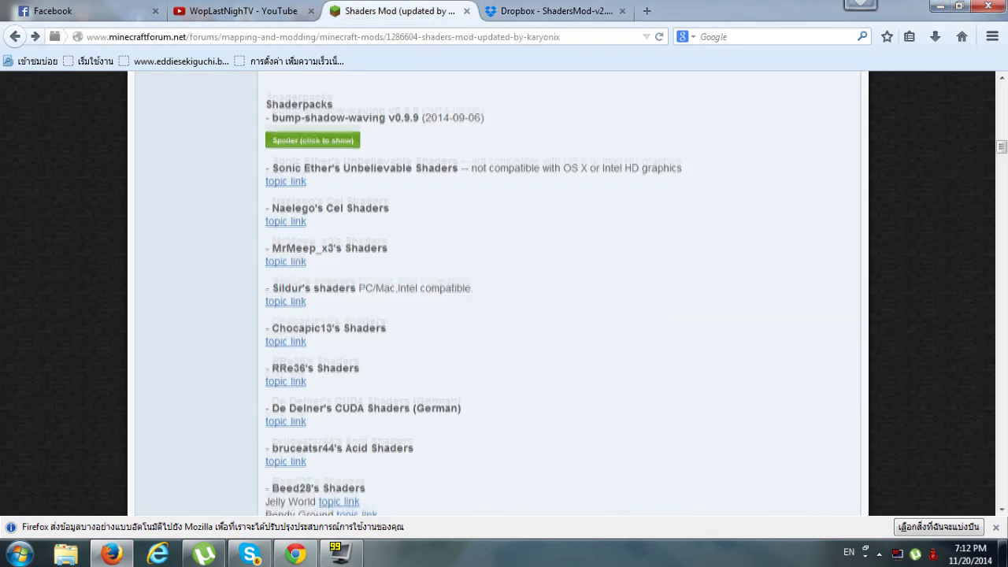
scroll(429, 364, "down", 7)
scroll(429, 364, "up", 5)
scroll(370, 334, "down", 9)
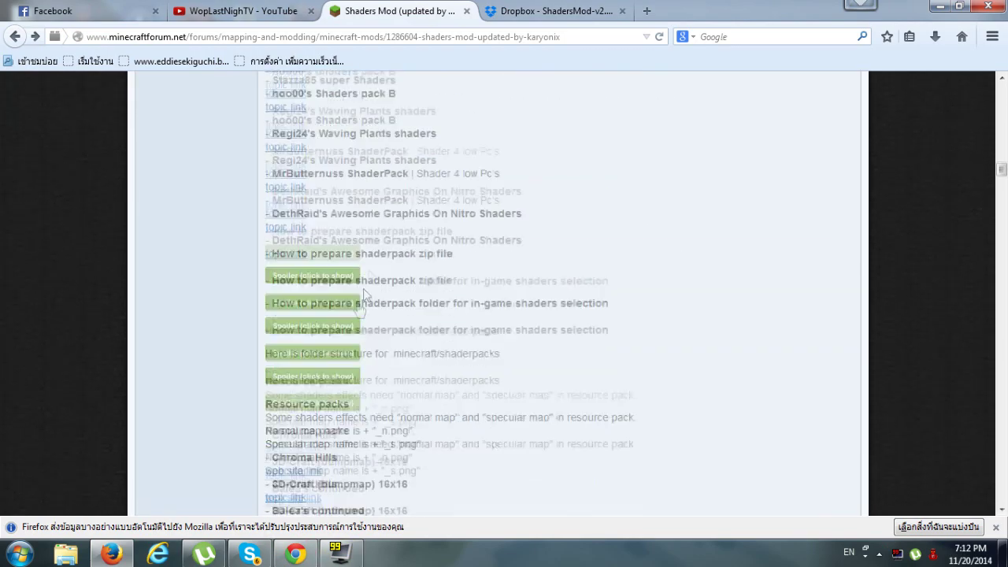
scroll(395, 201, "up", 10)
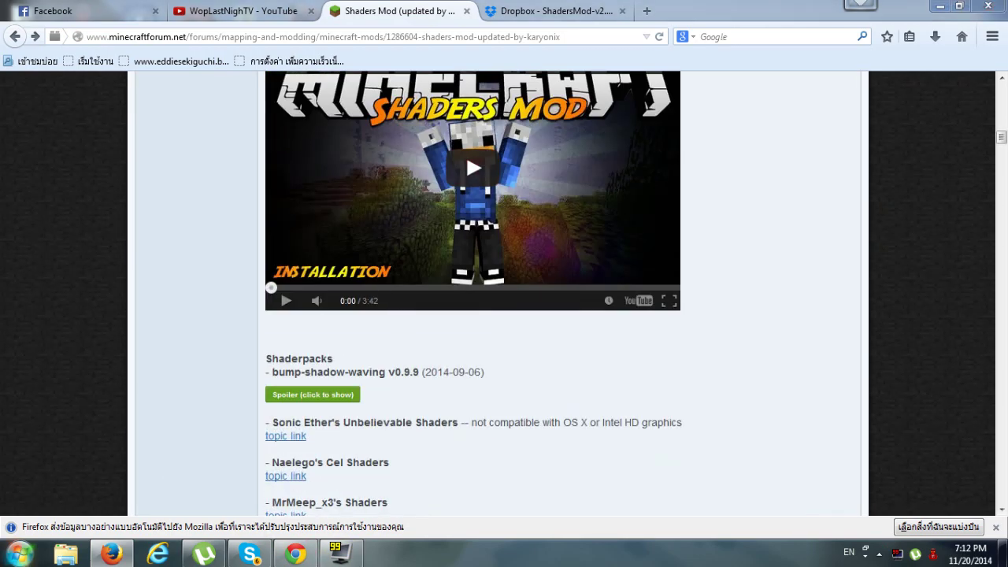
- Start the Minecraft Launcher and minimize Firefox to bring the launcher into view
key("super")
left_click(103, 431)
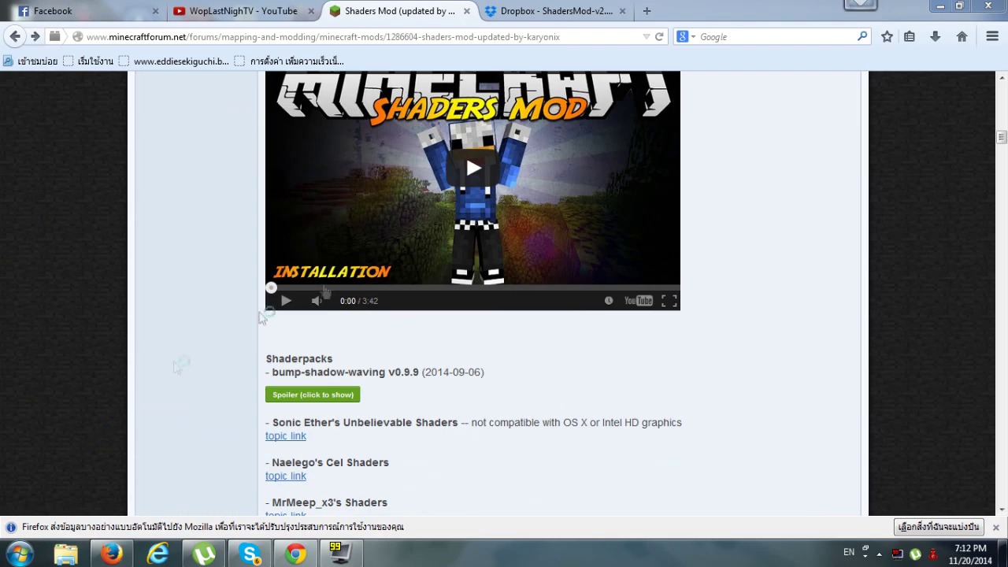
left_click(936, 6)
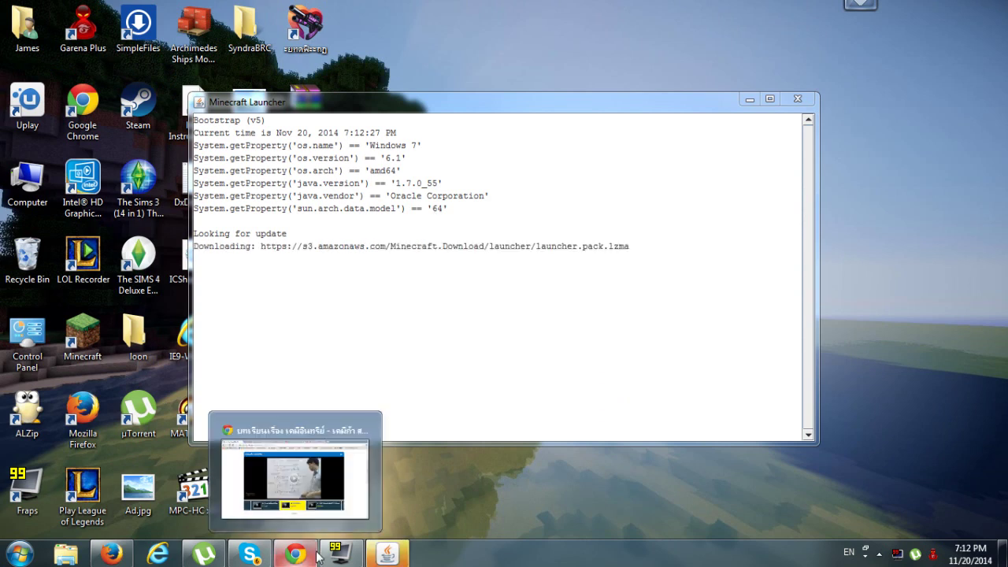
mouse_move(384, 551)
left_click(414, 500)
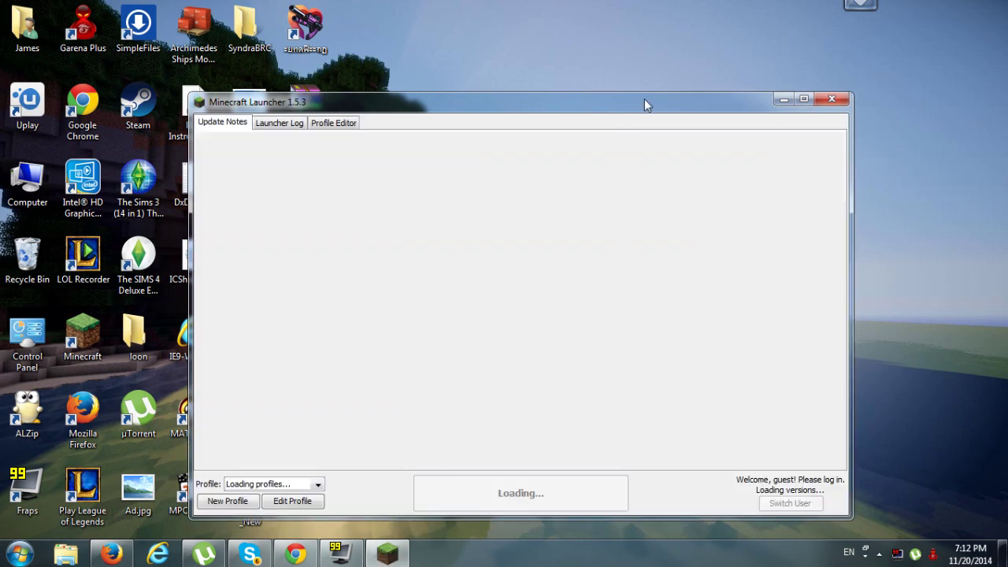
- Reposition the launcher window, keep 1.8-ShadersMod as the profile, and start the game
left_click_drag(645, 108, 574, 54)
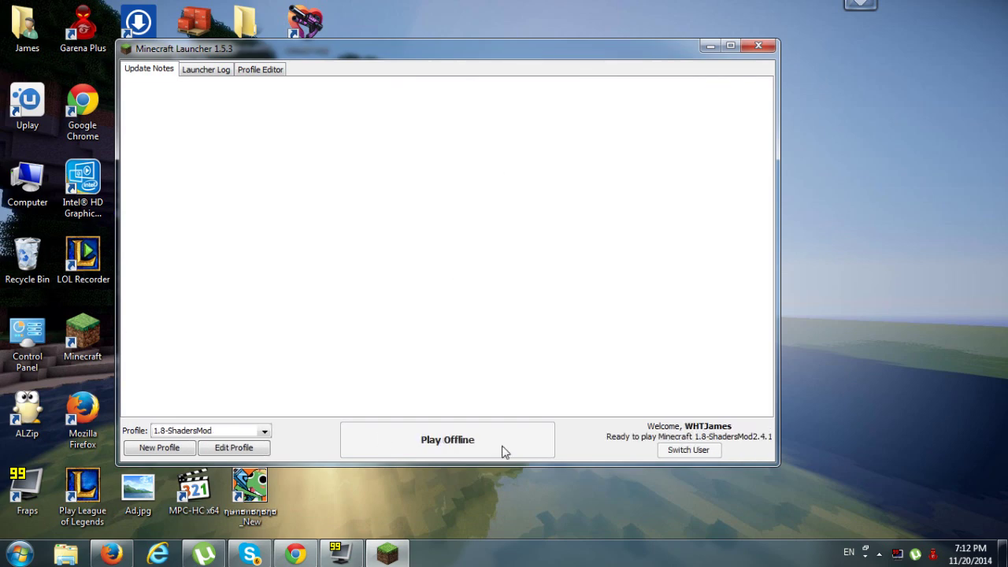
left_click(215, 433)
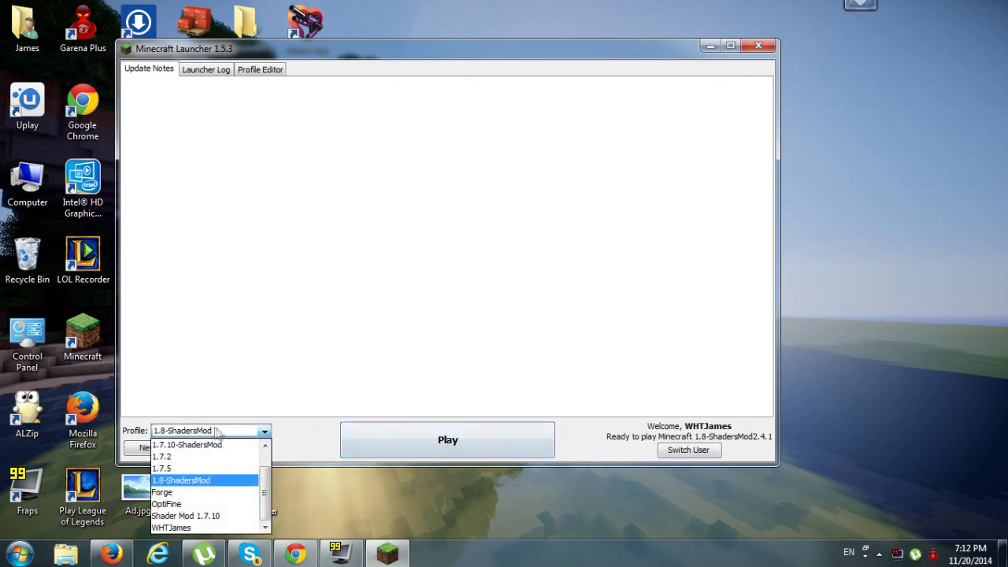
left_click(206, 435)
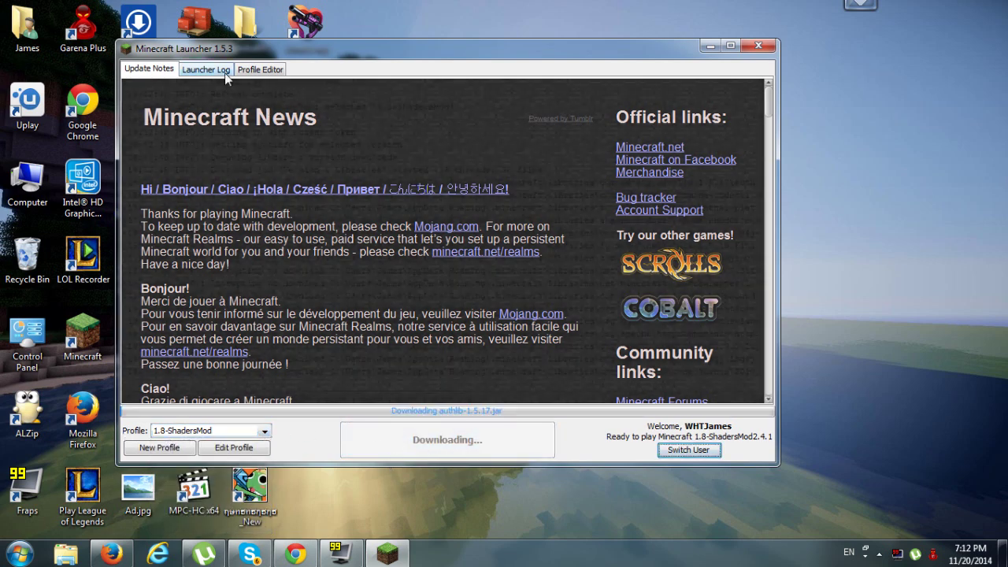
- Open the launcher log and examine its download entries along their full length
left_click(224, 73)
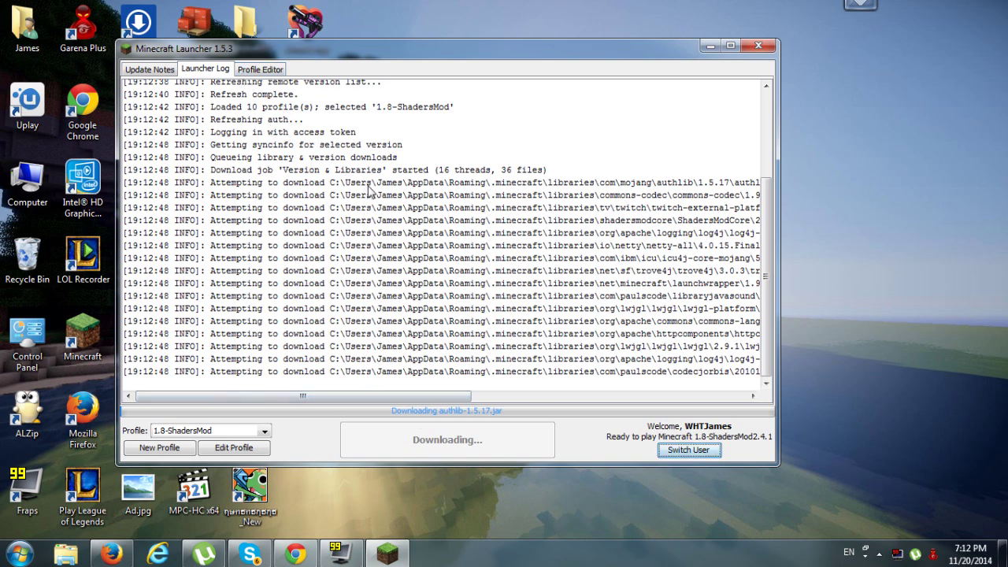
scroll(381, 322, "up", 3)
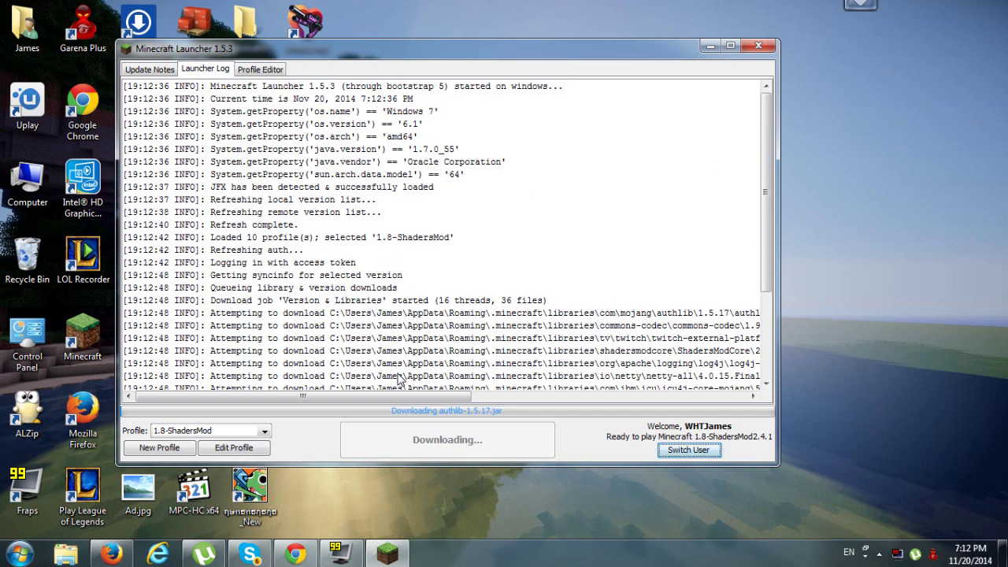
scroll(400, 379, "down", 3)
left_click_drag(367, 400, 678, 395)
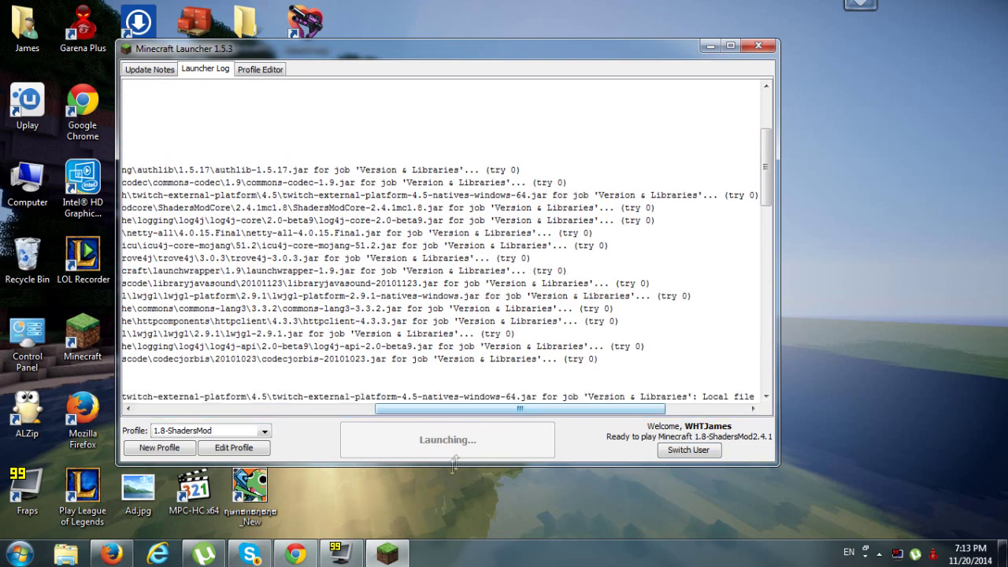
- Minimize the launcher, close every Firefox tab except Facebook, and minimize the browser
left_click(710, 45)
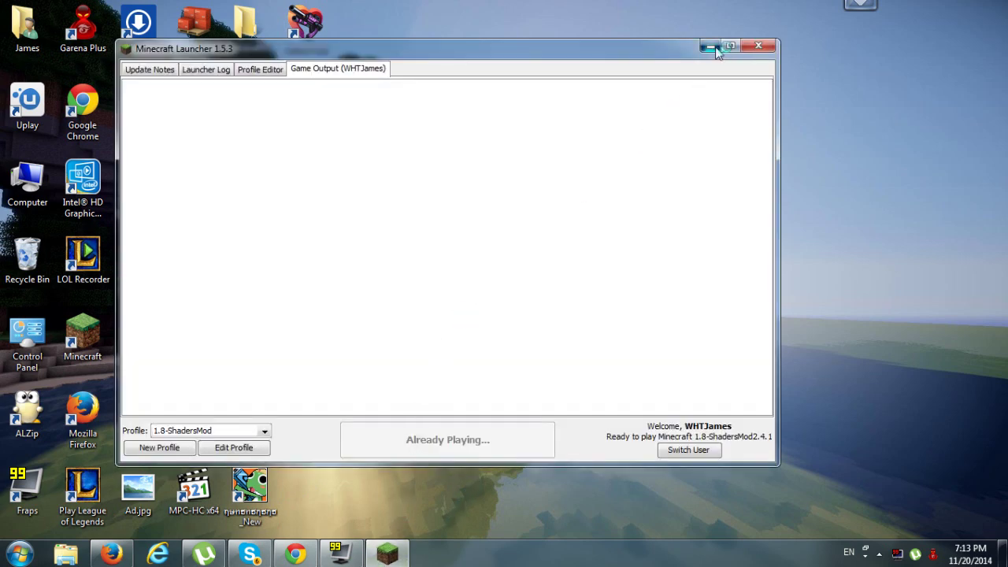
left_click(710, 46)
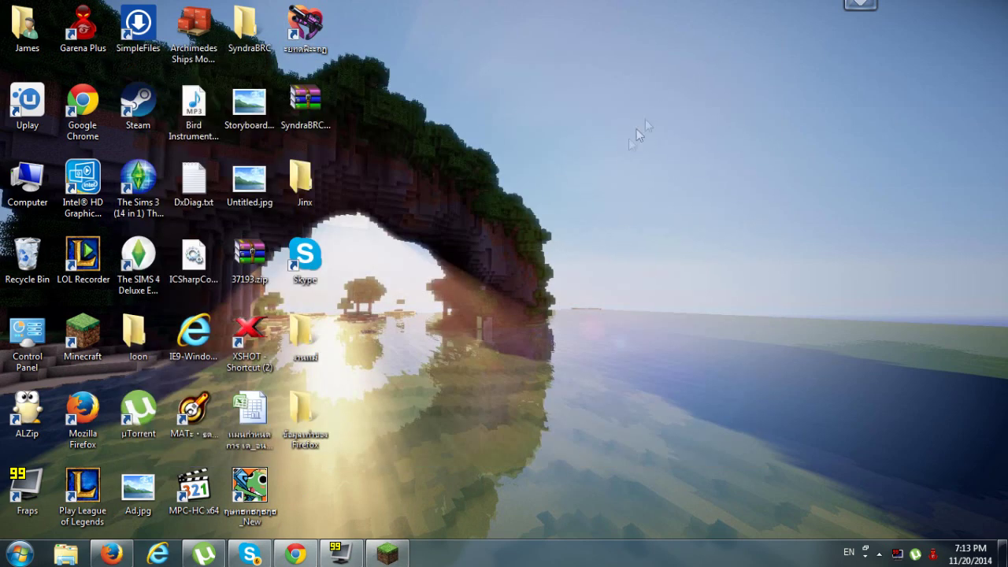
left_click(111, 554)
left_click(467, 13)
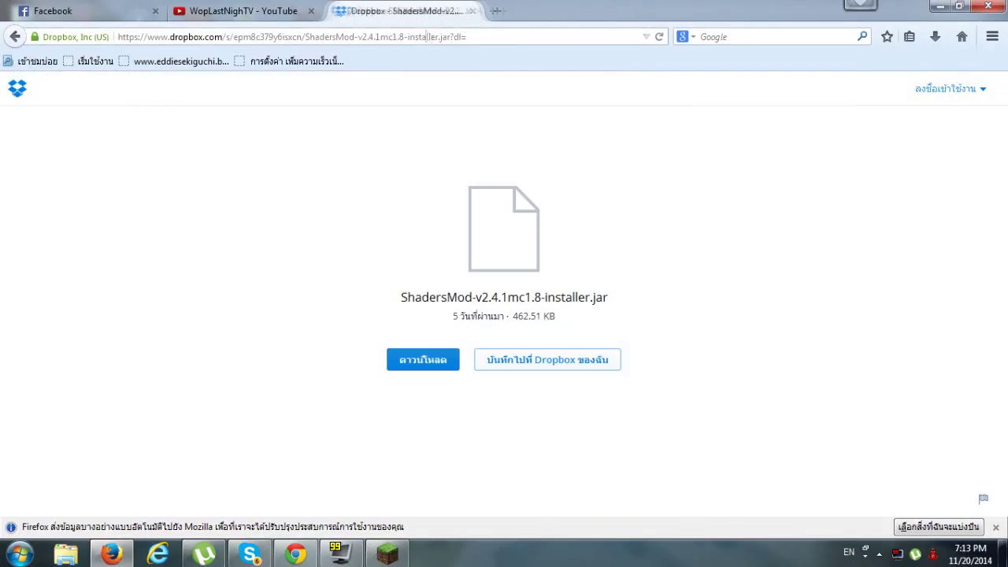
left_click(314, 11)
left_click(314, 11)
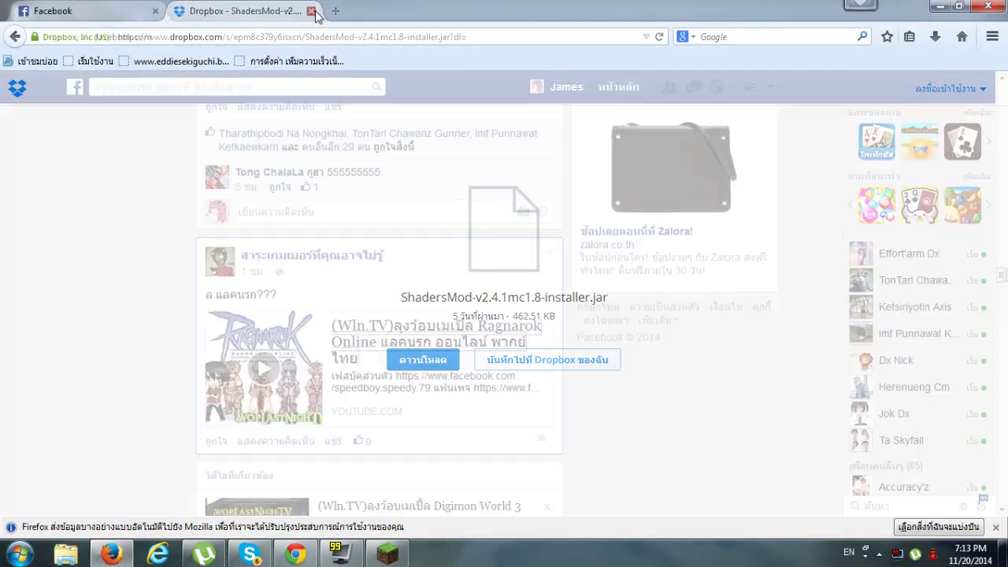
left_click(941, 6)
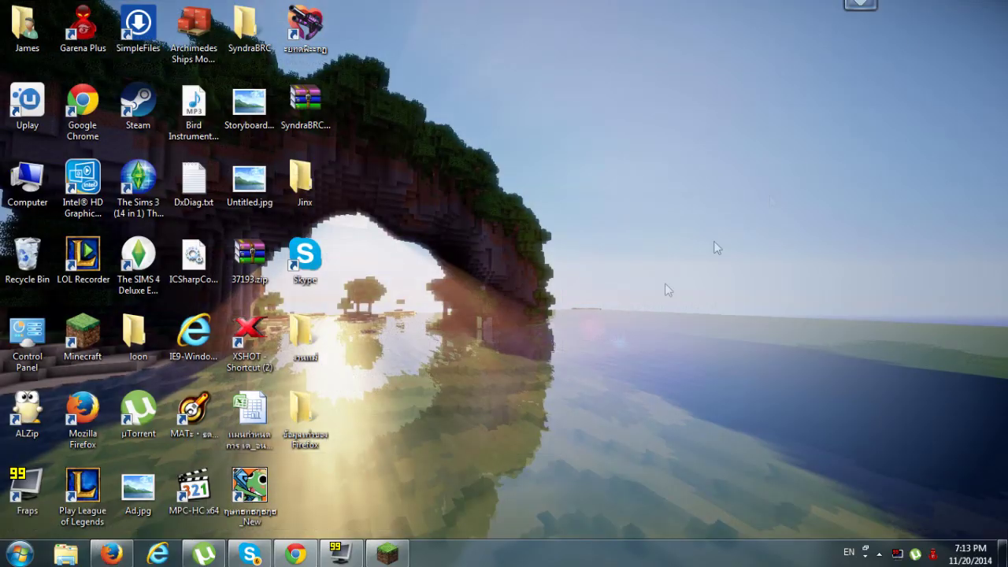
- Check the launcher's game output, minimize the launcher again, and maximize the Minecraft 1.8 window
left_click(387, 554)
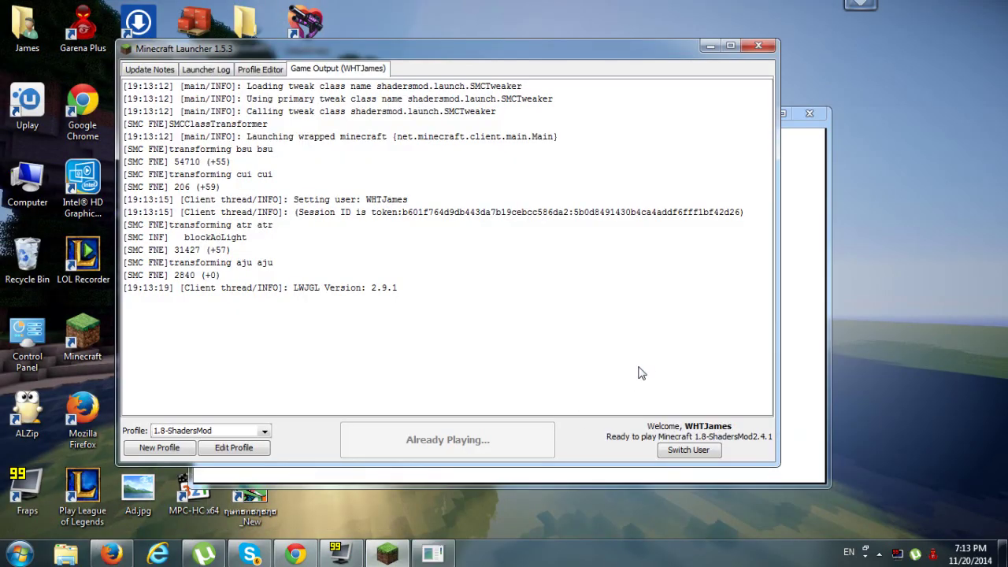
left_click(711, 48)
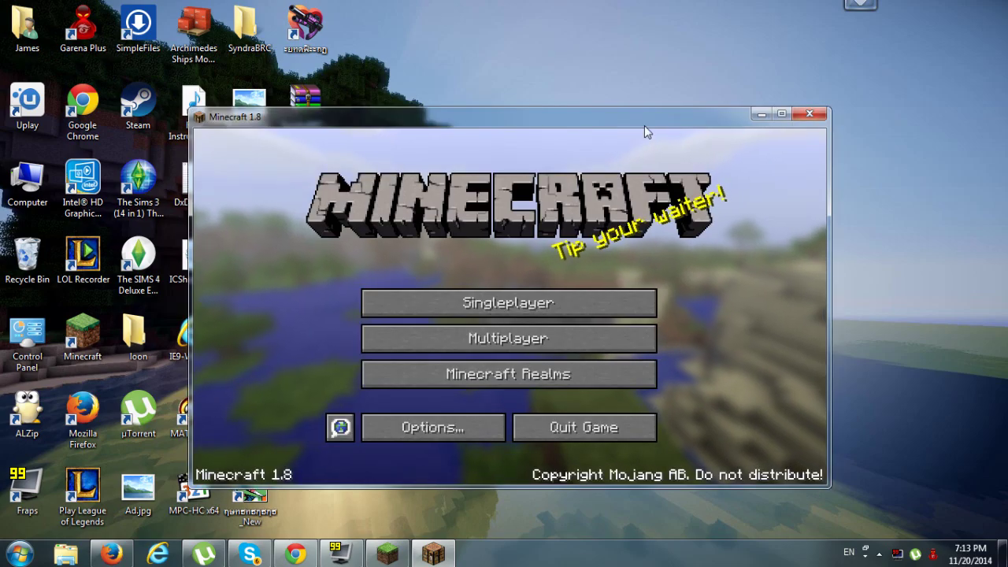
double_click(644, 126)
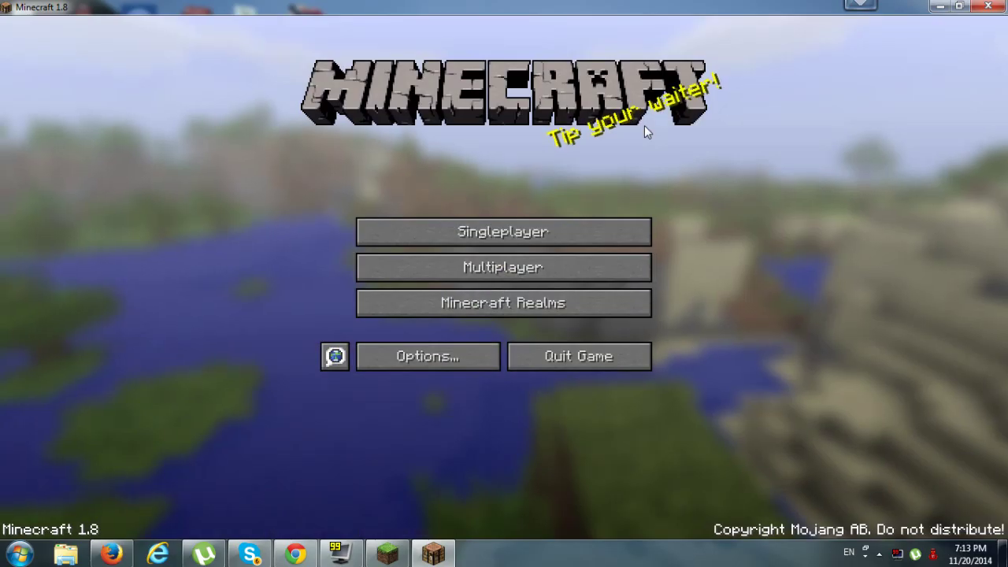
- Load the singleplayer Creative Mode save New World last played on 11/18/14
left_click(620, 236)
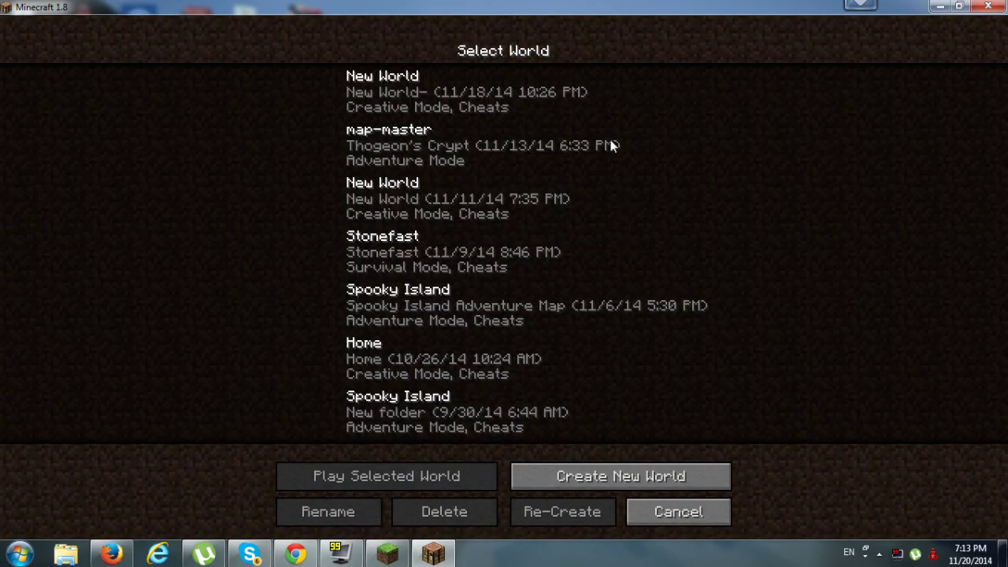
left_click(540, 89)
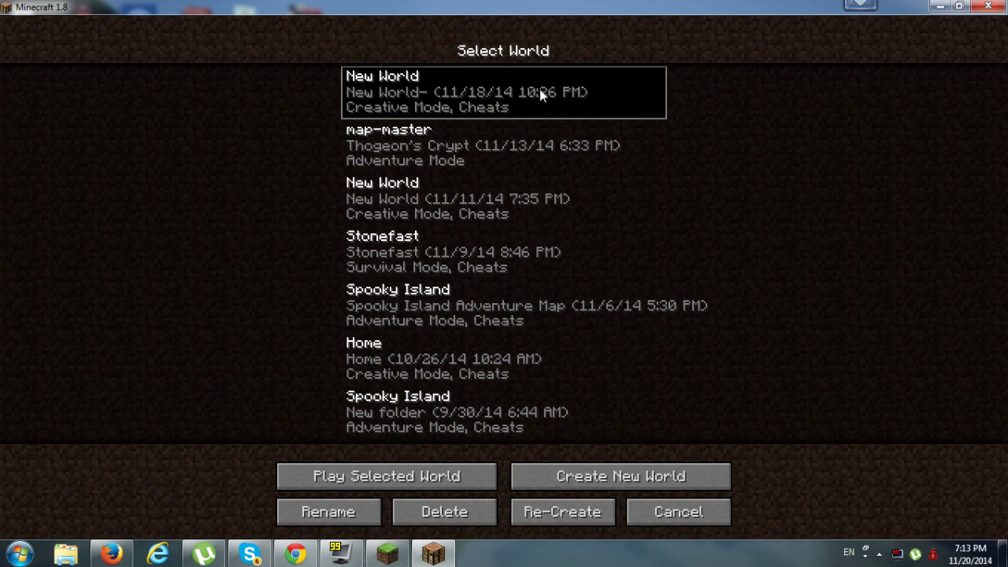
double_click(540, 89)
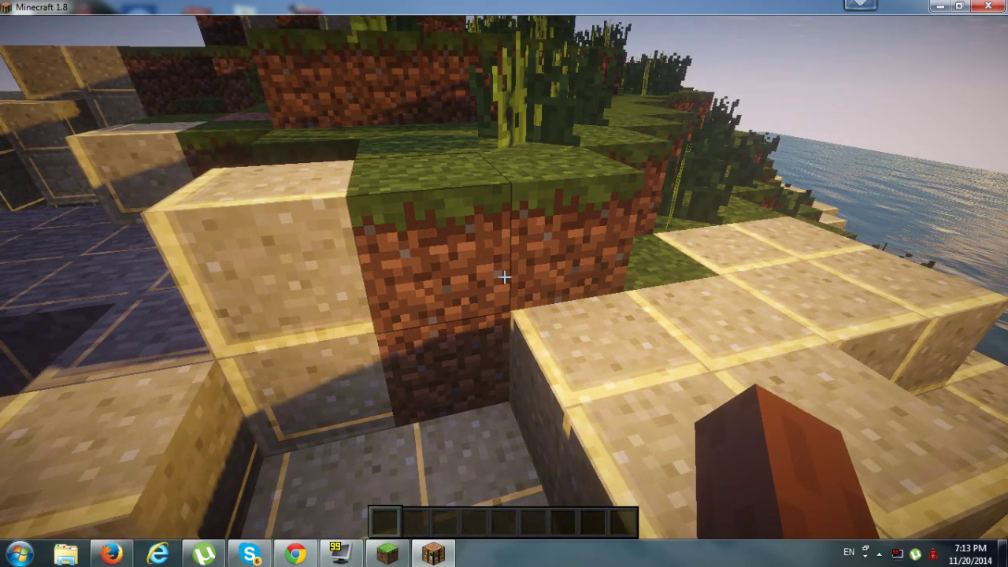
- Move around the sandy island to examine the current shader's sunlight, shadows and water reflections
mouse_move(504, 277)
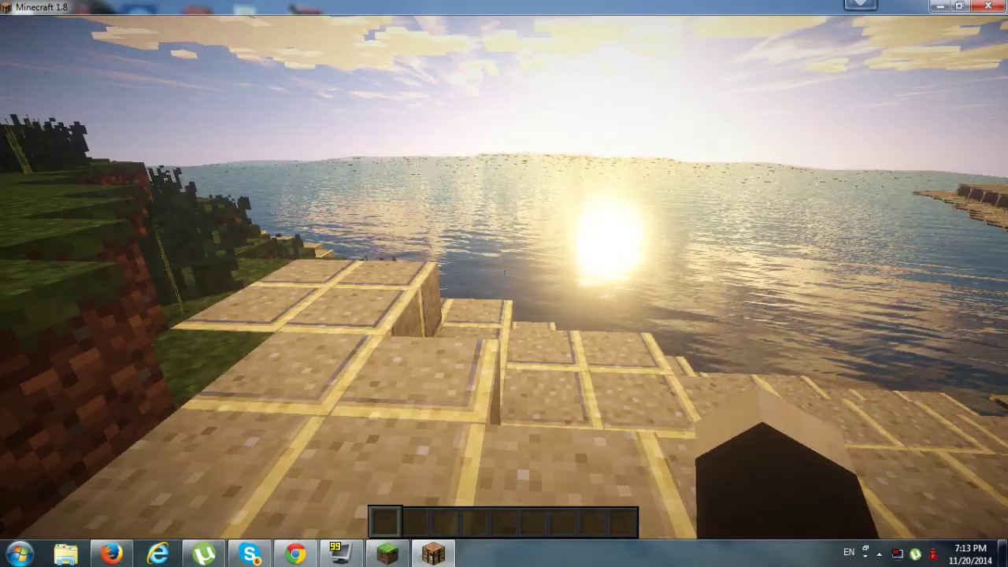
key("w")
key("space")
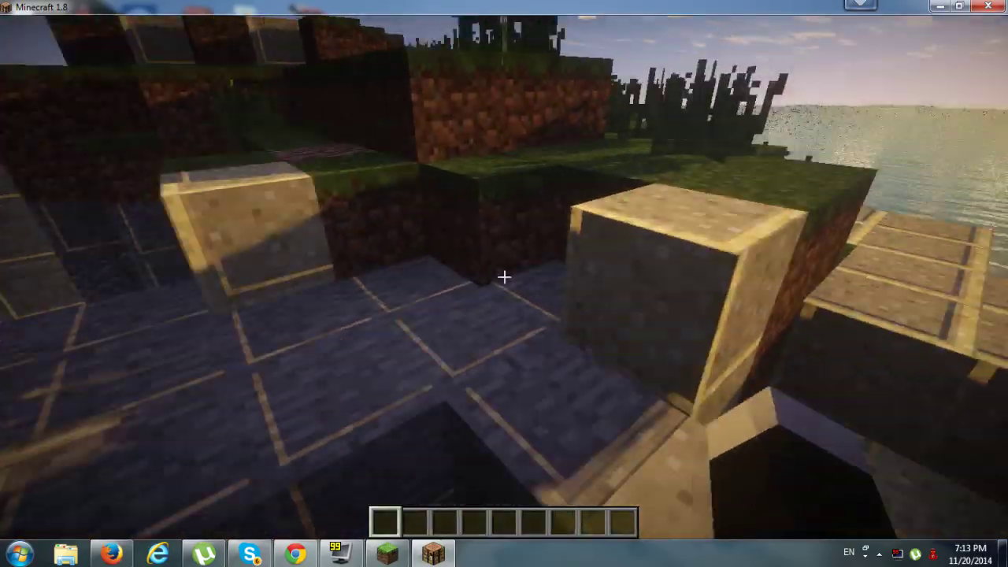
key("w")
key("space")
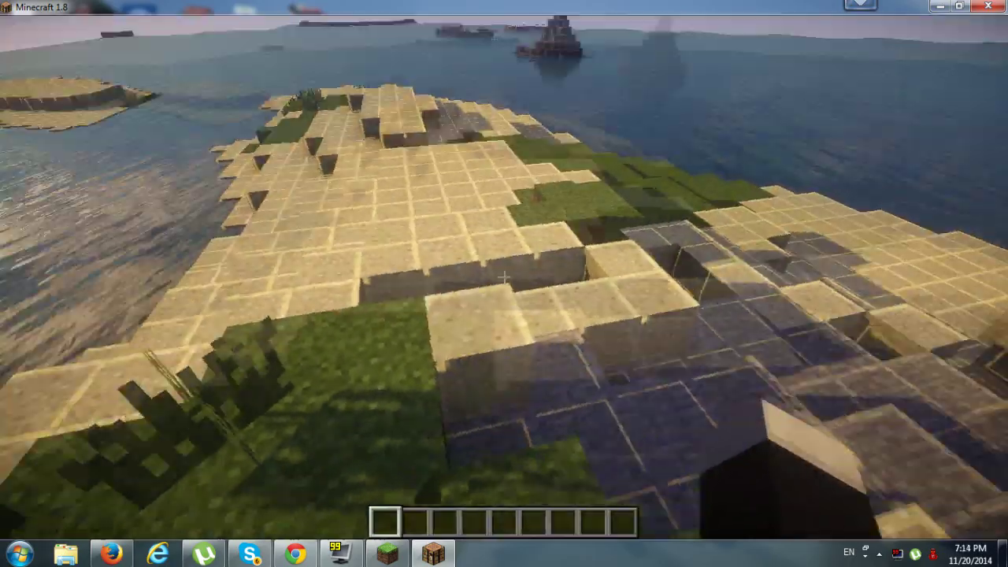
key("w")
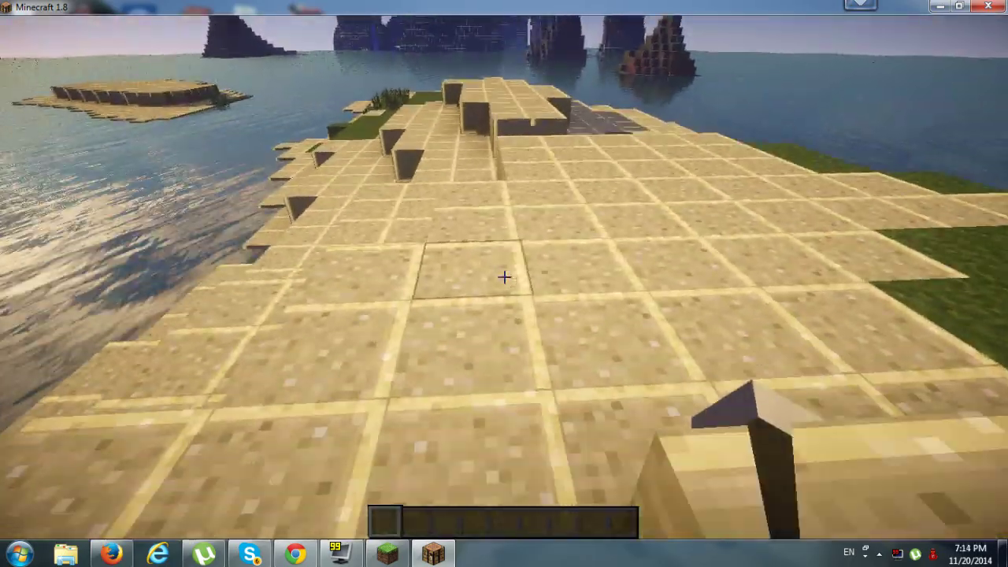
key("Escape")
left_click(471, 283)
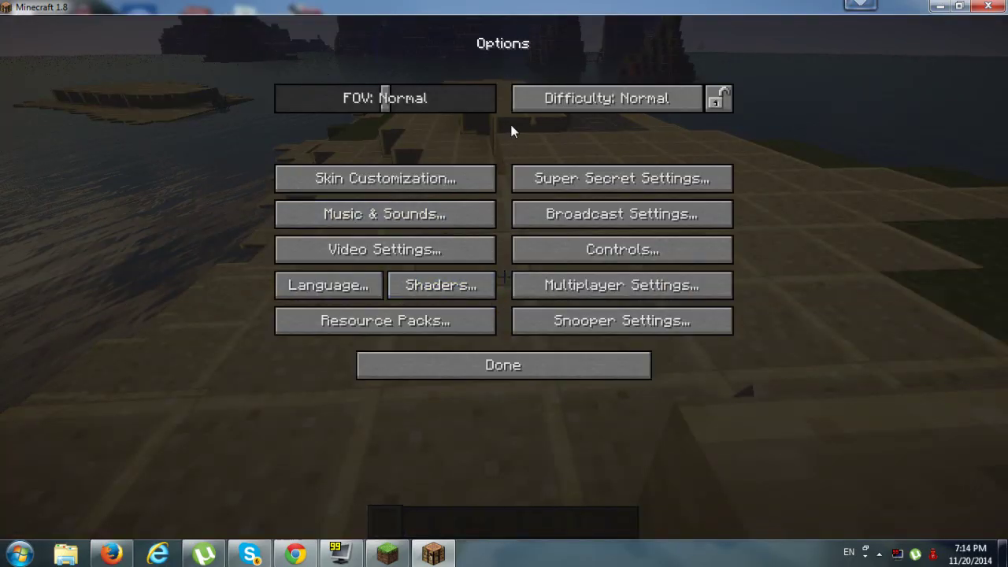
left_click(478, 363)
left_click(508, 163)
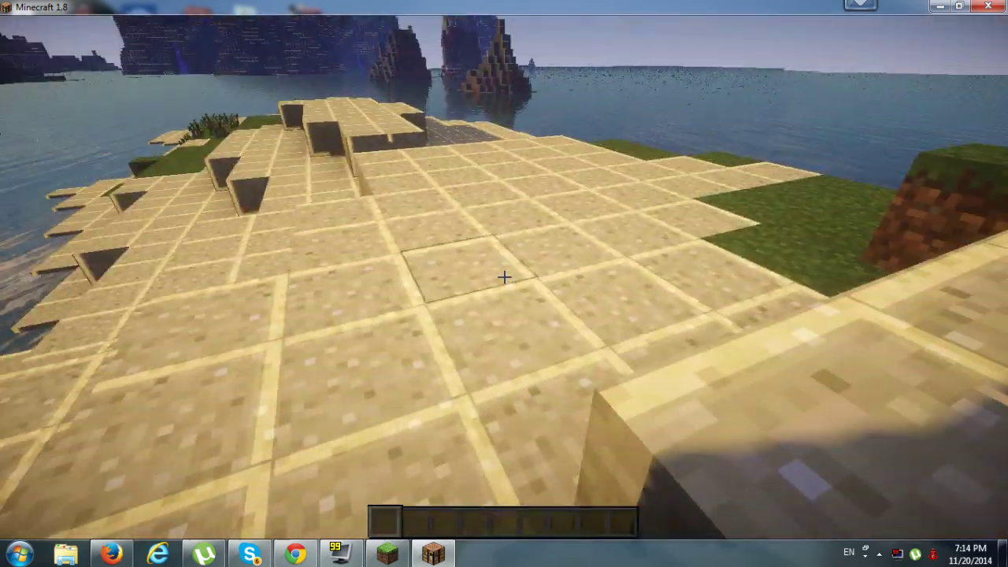
left_click(504, 276)
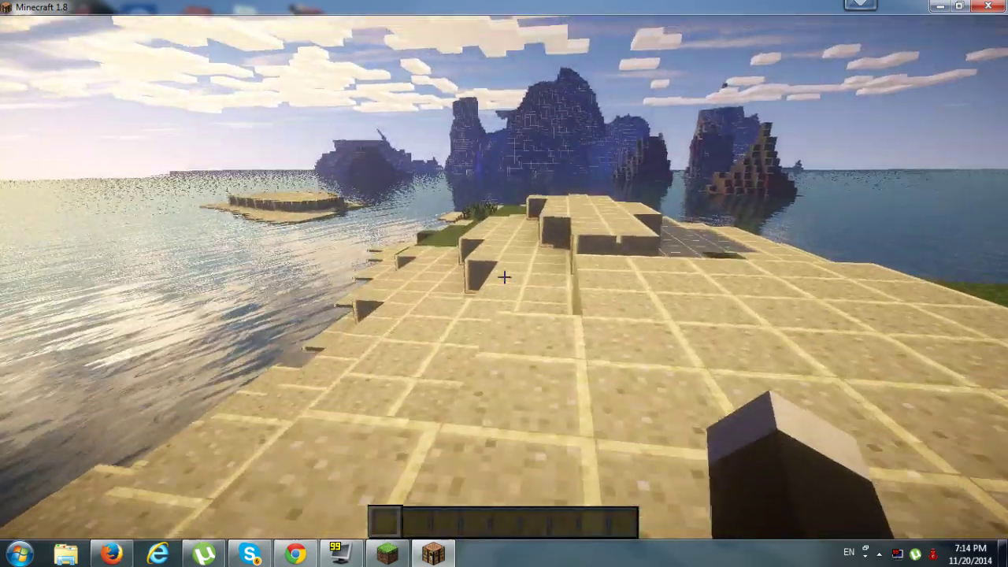
- Switch the shaderpack to V4-med in the game's shader options and return to the world
key("Escape")
left_click(471, 284)
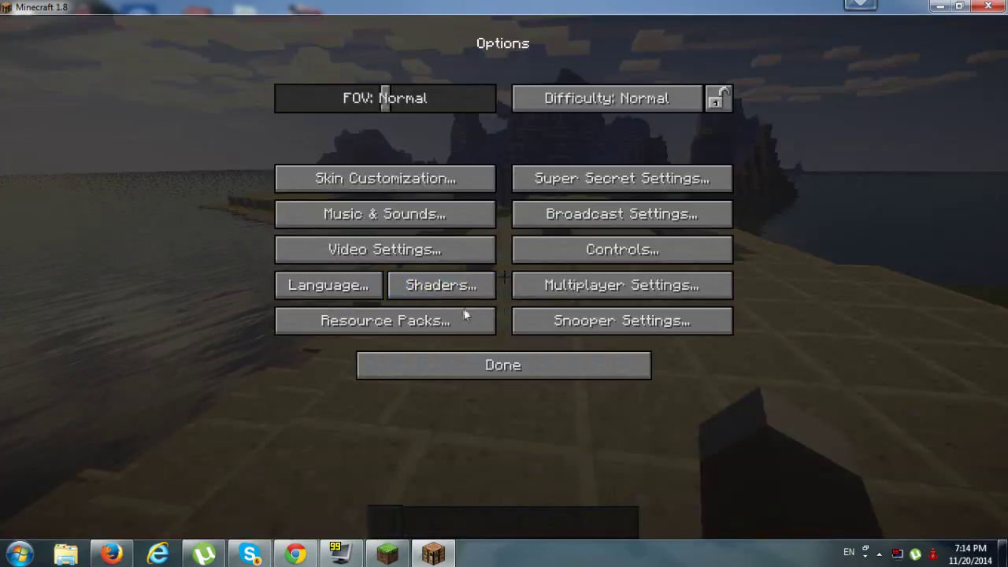
left_click(410, 300)
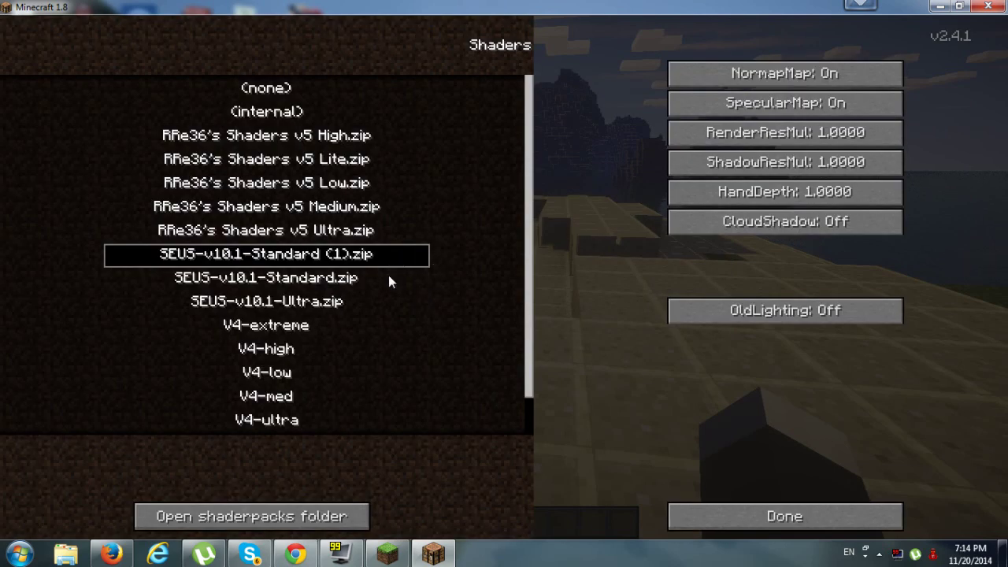
scroll(388, 276, "down", 1)
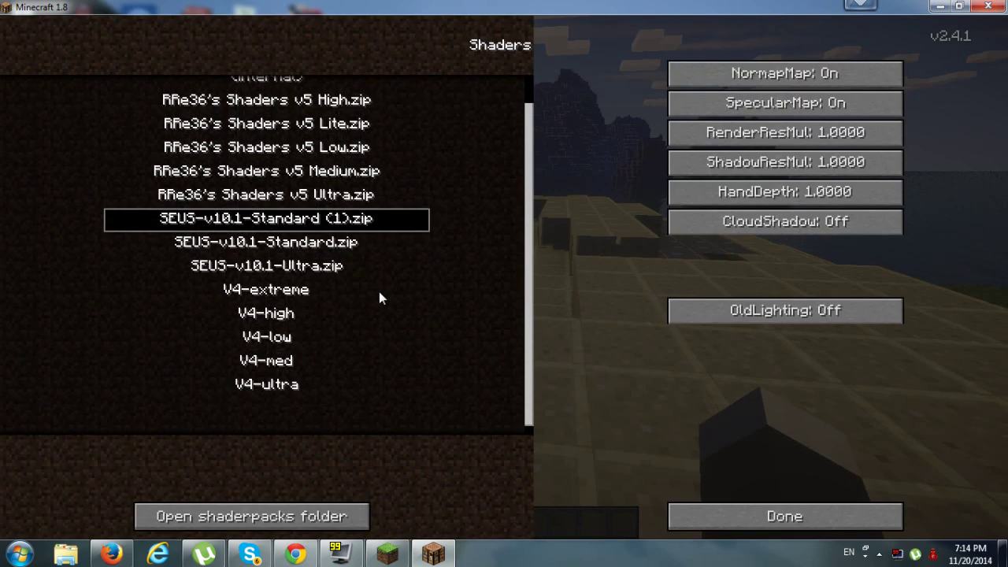
left_click(295, 367)
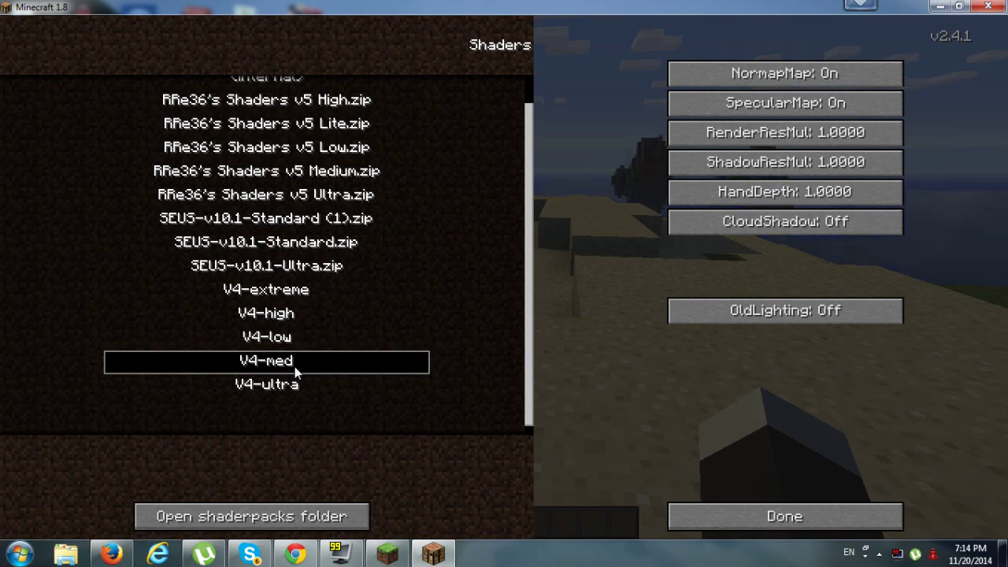
left_click(746, 513)
left_click(544, 358)
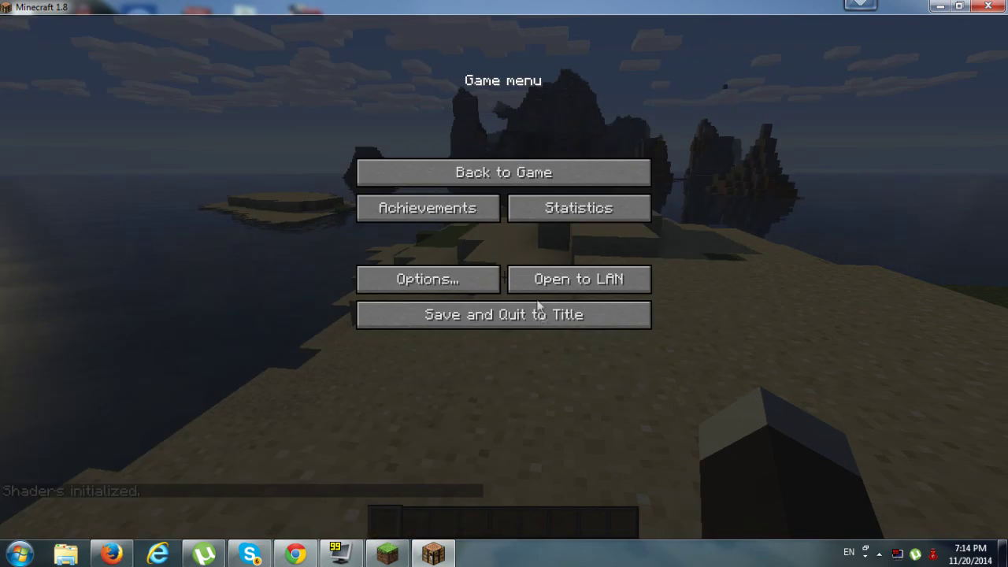
left_click(510, 162)
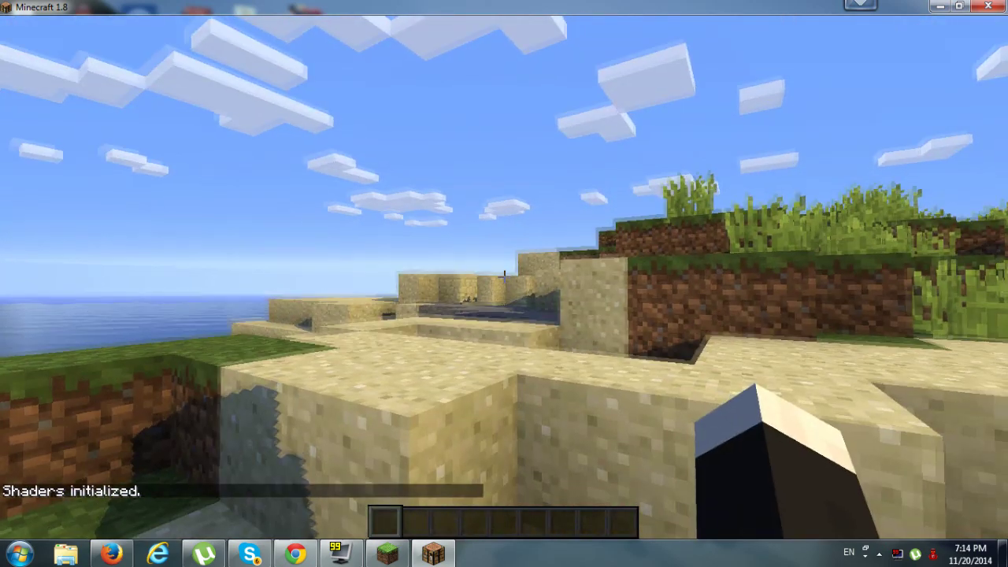
- Fly over the island and down into the ravine to examine the V4-med shader's lighting and shadows
key("w")
key("space")
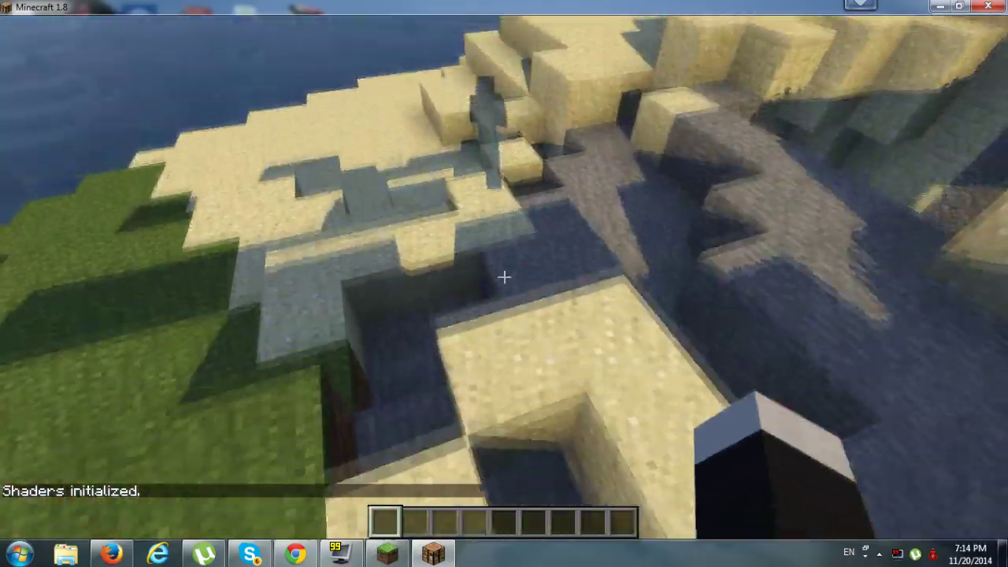
key("w")
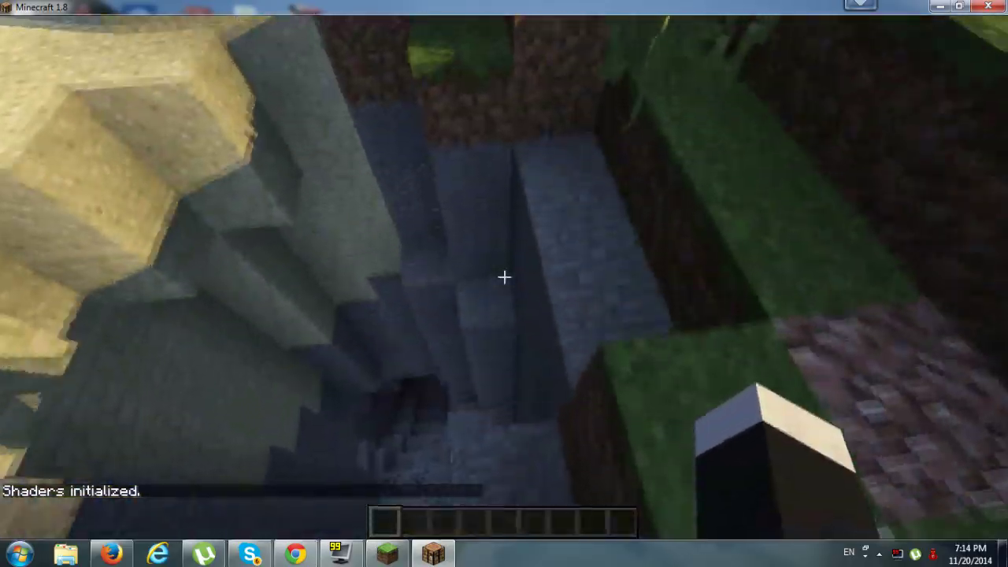
key("w")
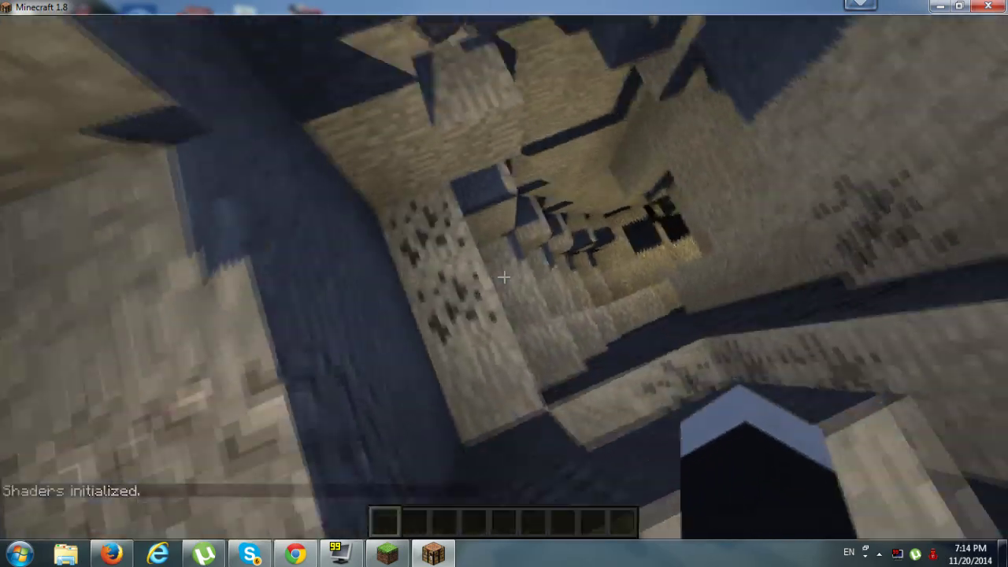
key("w")
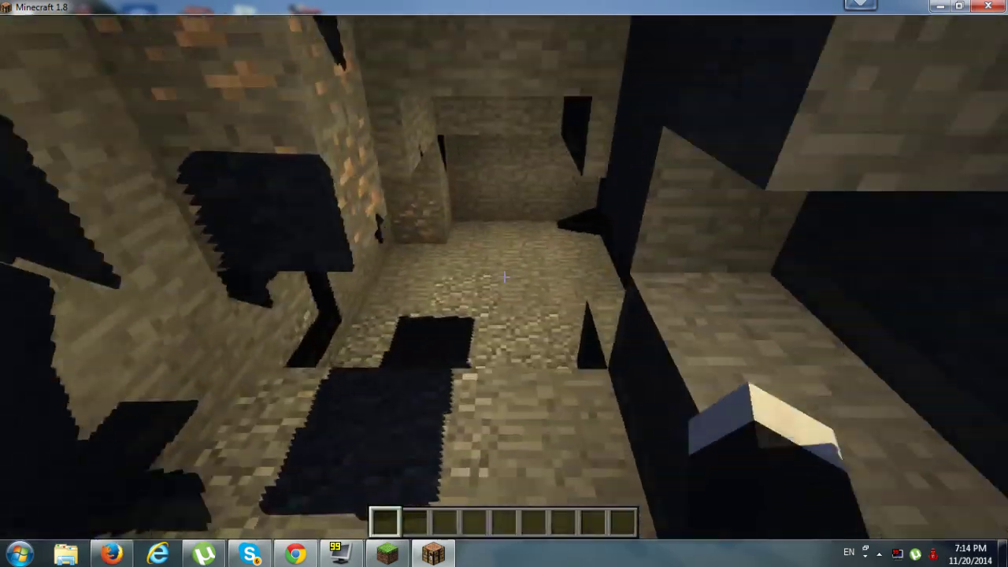
key("w")
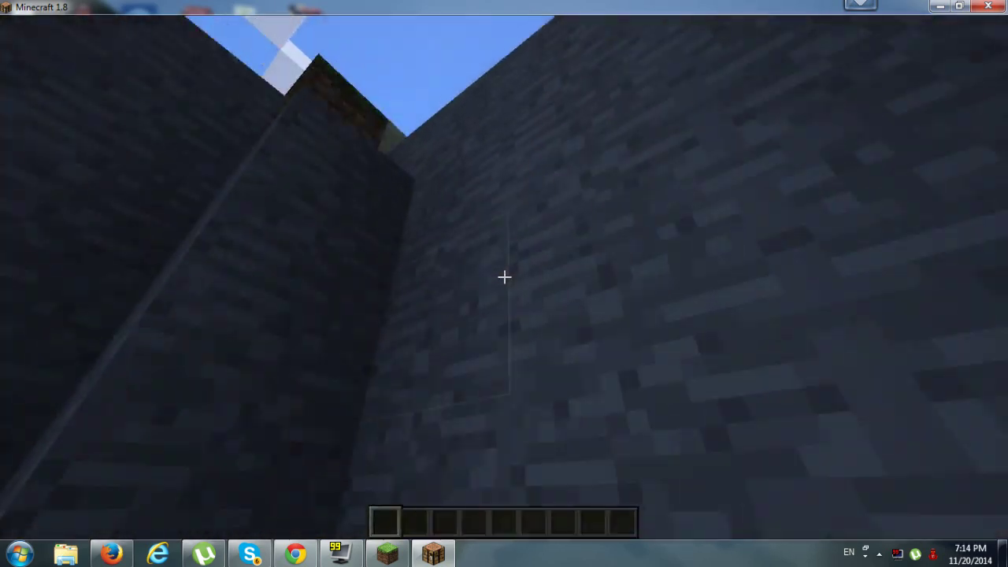
- Rise out of the ravine and travel along the shore to examine the shader on water, grass and sand
key("space")
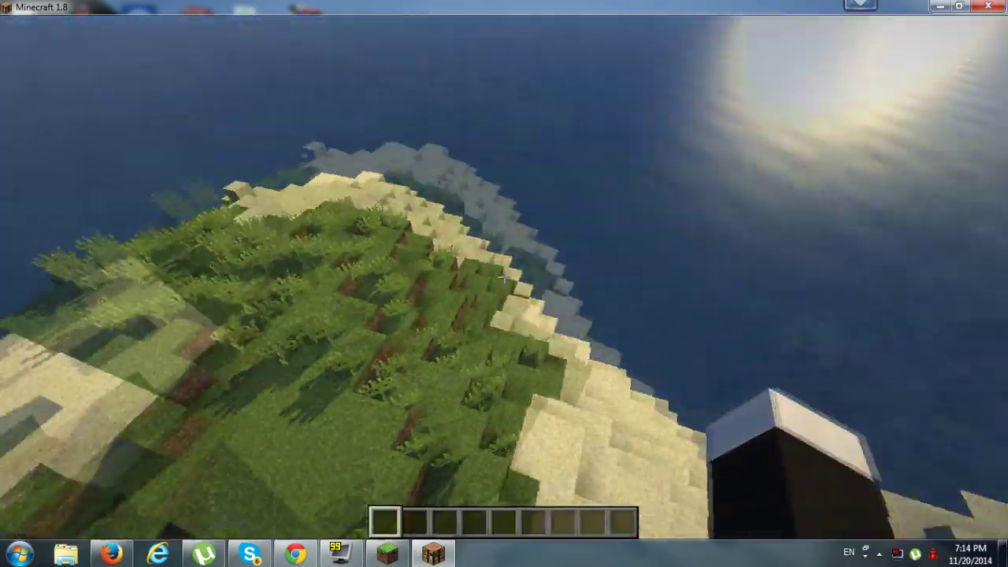
key("shift")
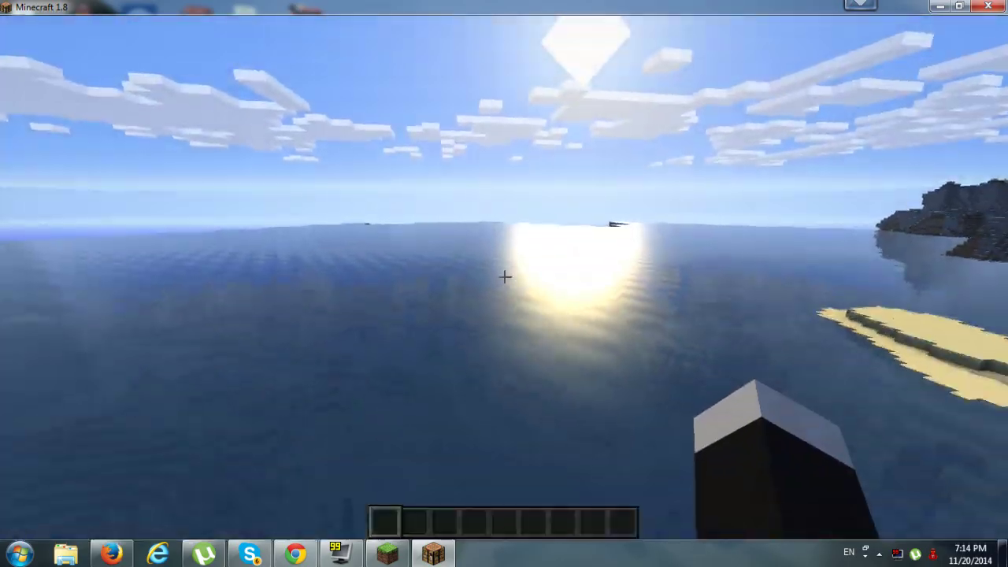
key("w")
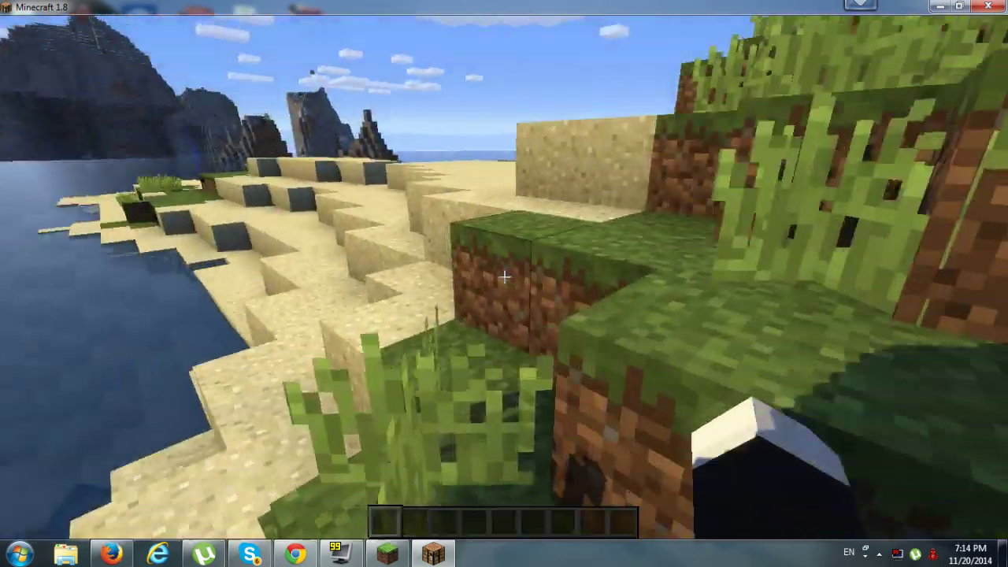
key("w")
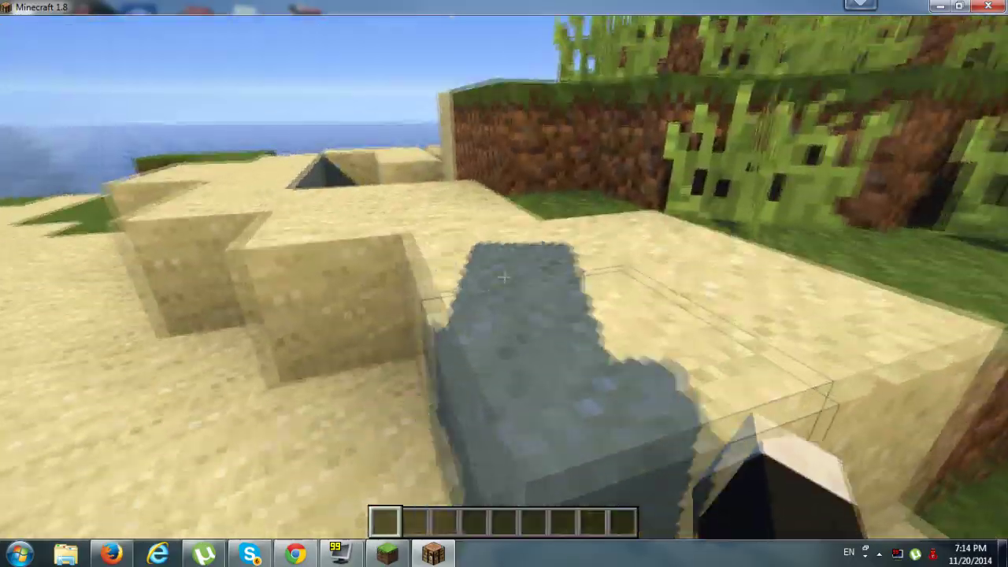
left_click(504, 277)
key("w")
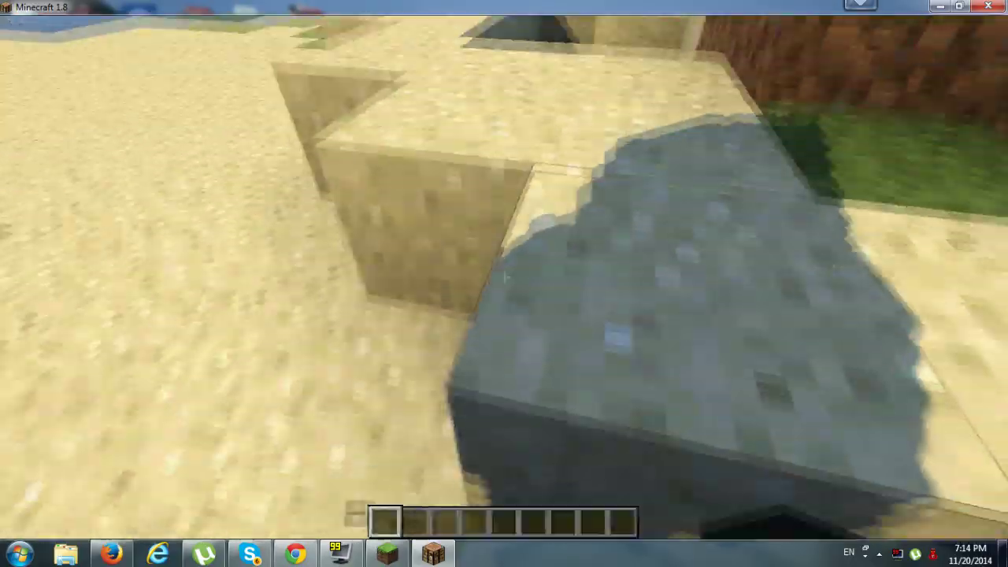
- Switch from V4-med to a different shaderpack in the game's shader options and return to the world
key("Escape")
left_click(464, 272)
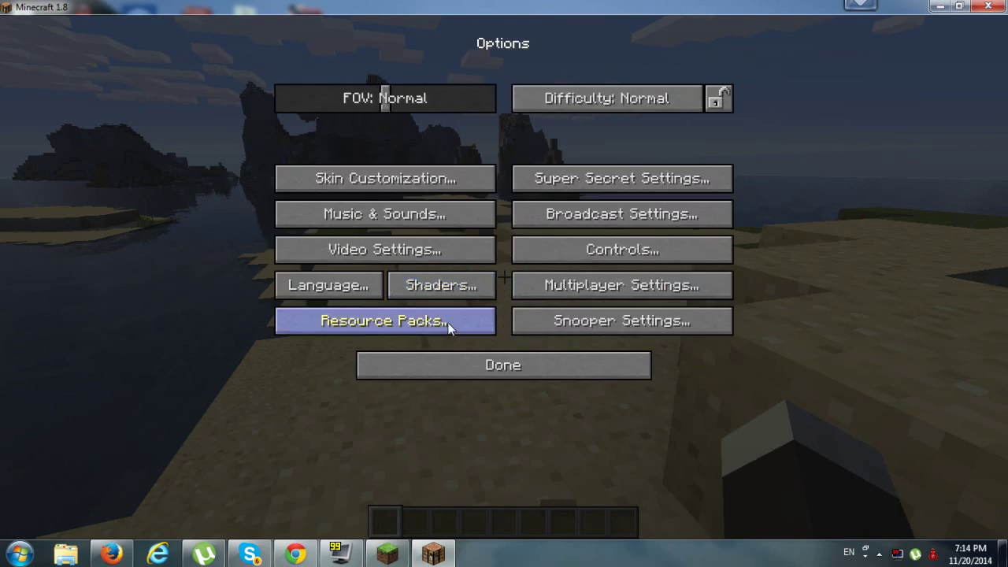
left_click(452, 285)
scroll(357, 355, "down", 2)
scroll(357, 354, "up", 2)
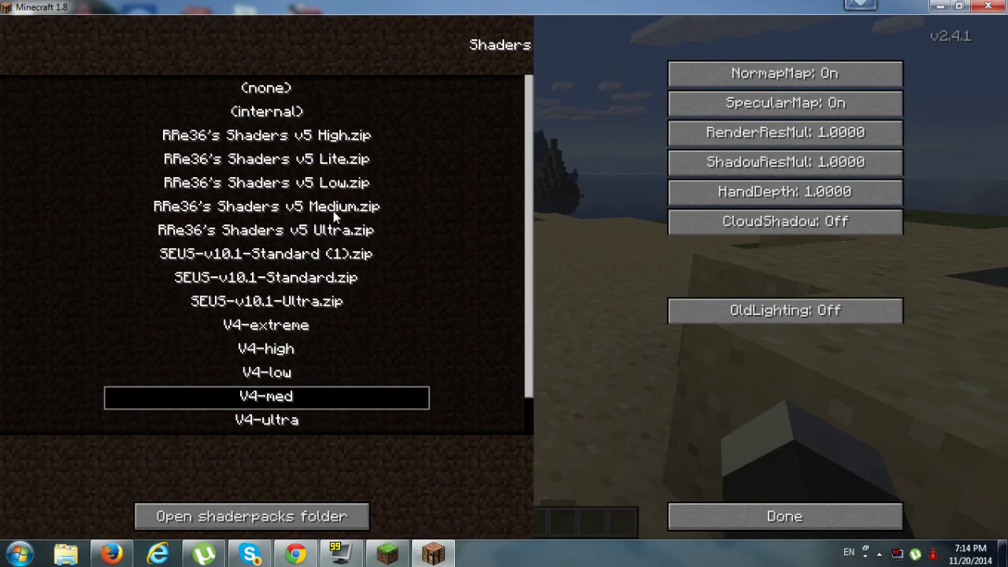
left_click(752, 526)
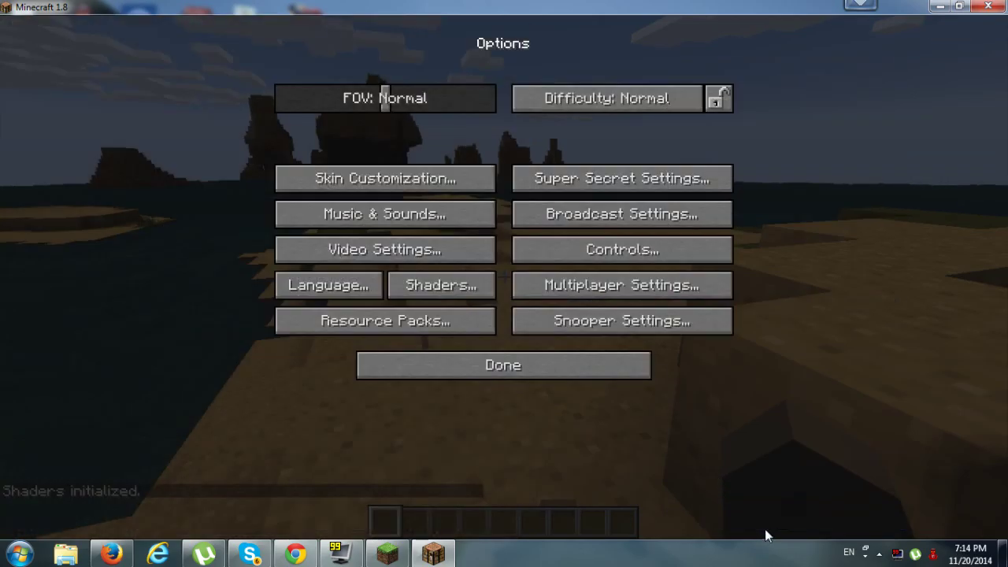
left_click(595, 373)
left_click(551, 172)
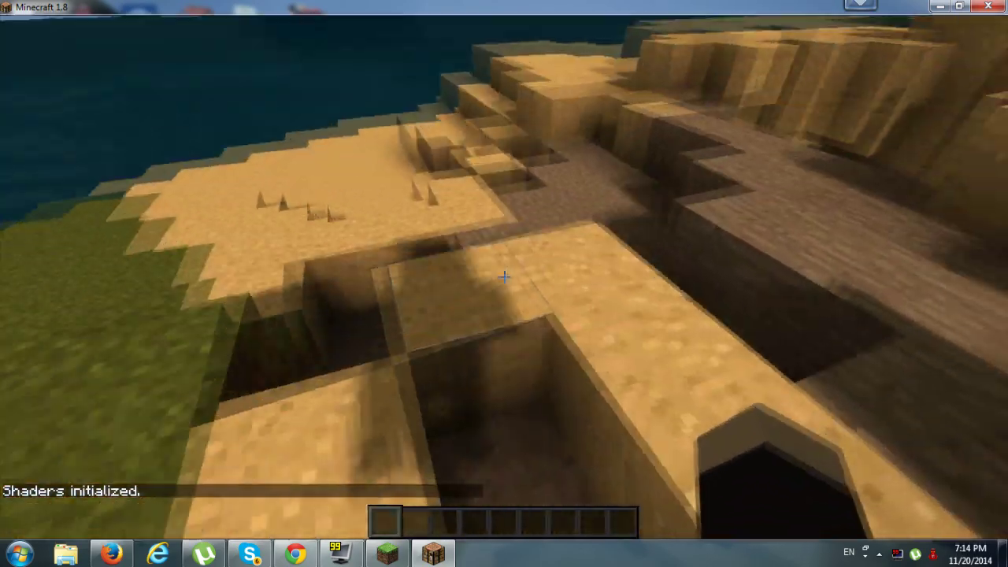
- Drop into the ravine and fly back out to examine the new shader's lighting and shadows on rock and sand
key("w")
key("space")
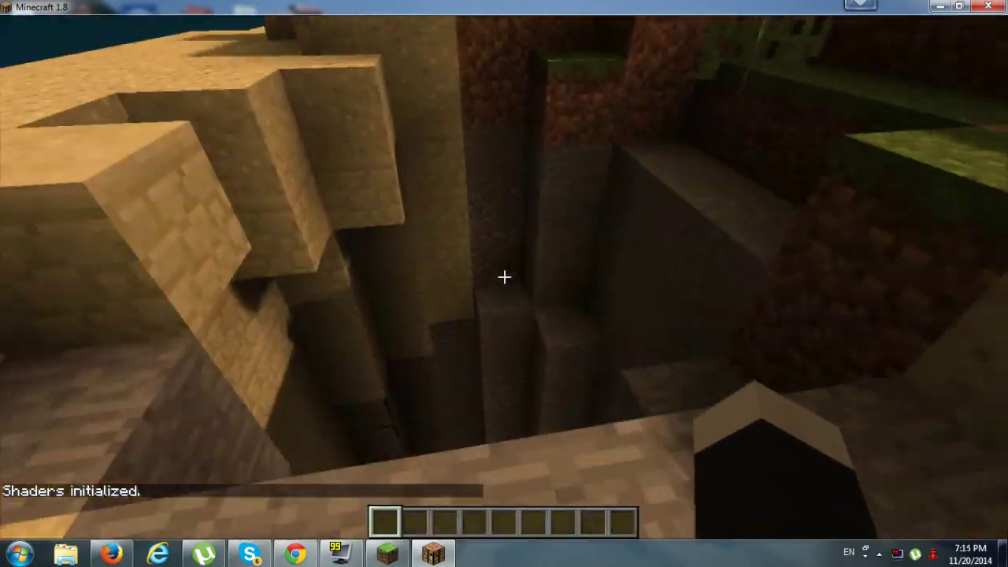
key("w")
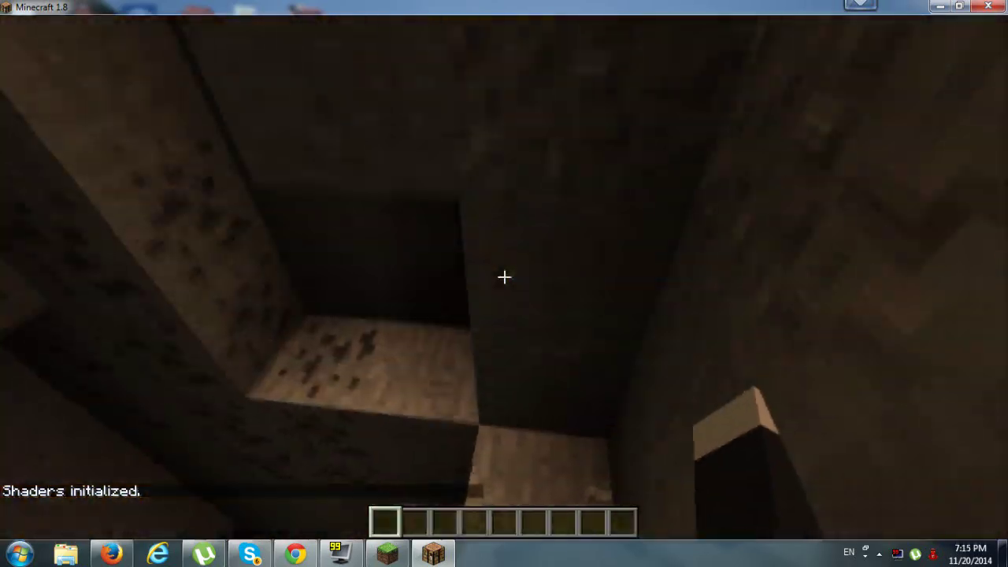
key("space")
key("space")
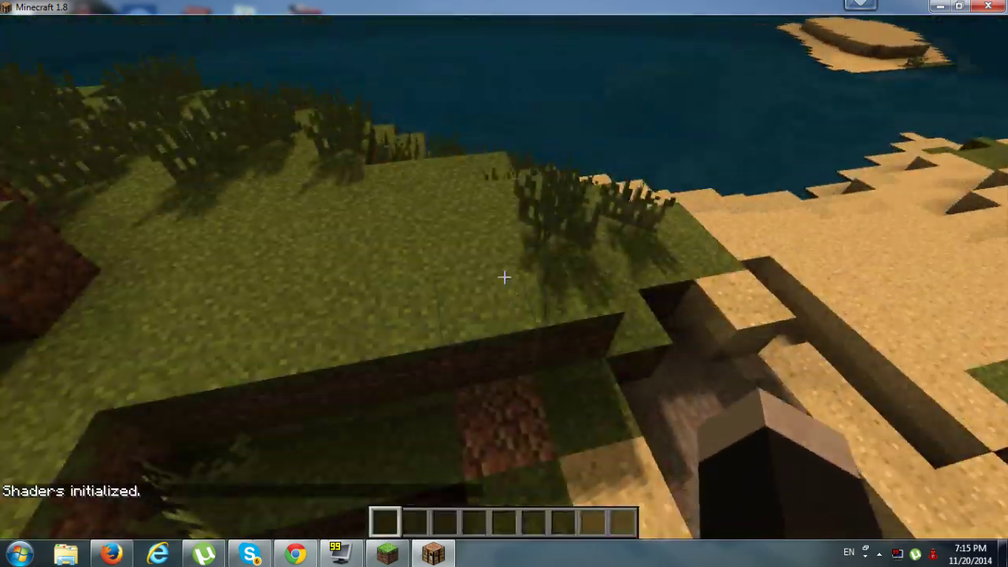
- Travel across the grassy area and along the sandy shore to examine the shader's water, sky, foliage and block shadows
key("shift")
key("w")
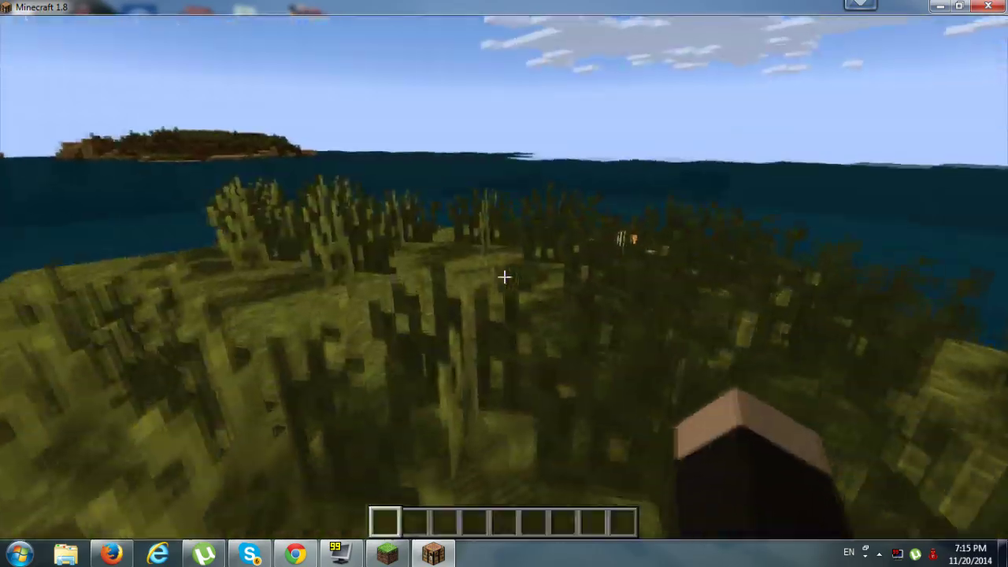
key("w")
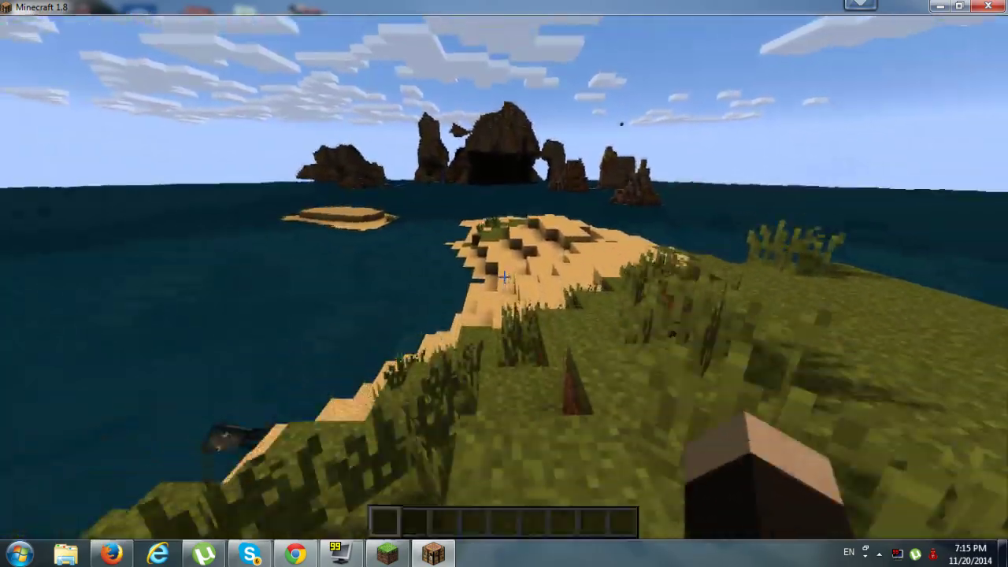
key("w")
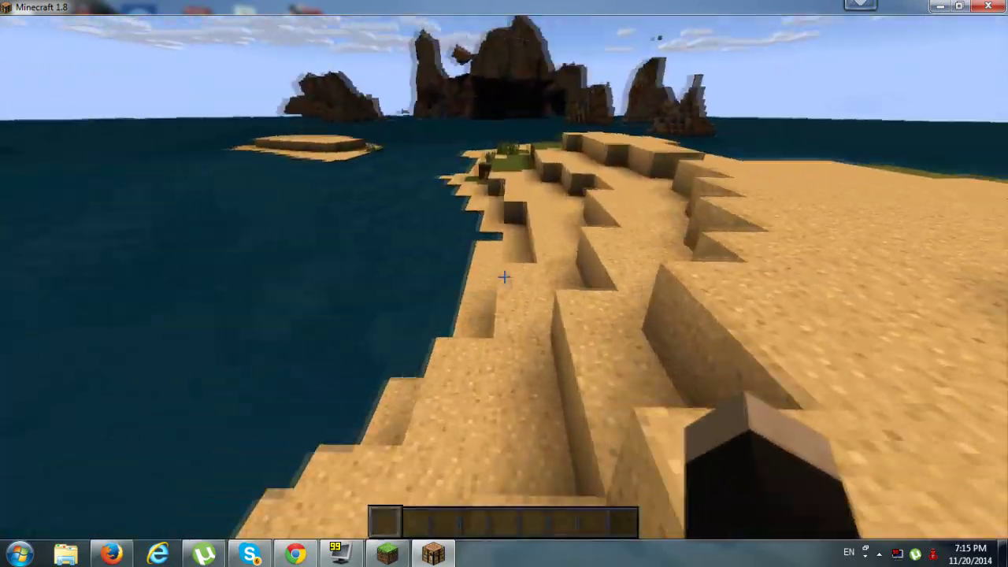
key("w")
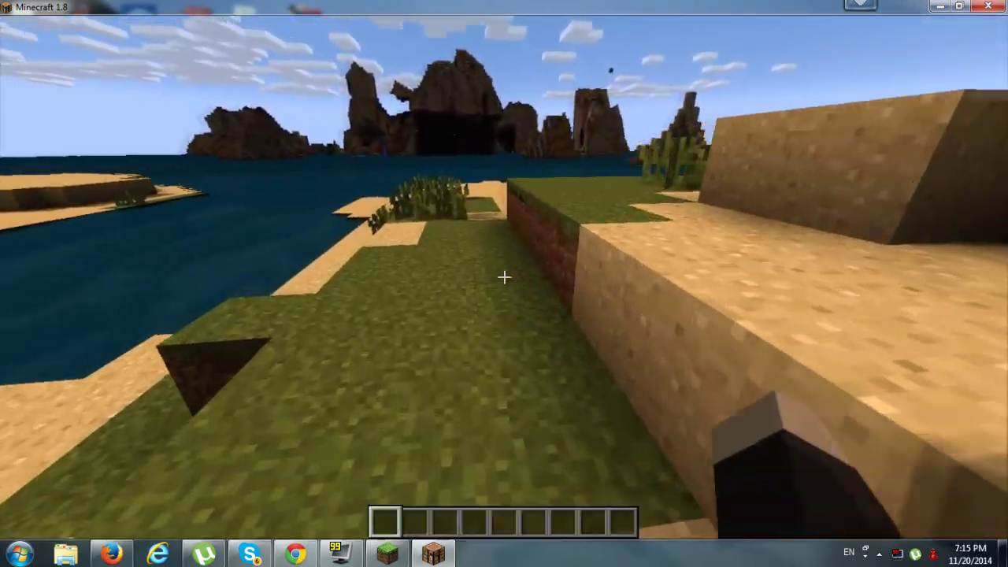
key("w")
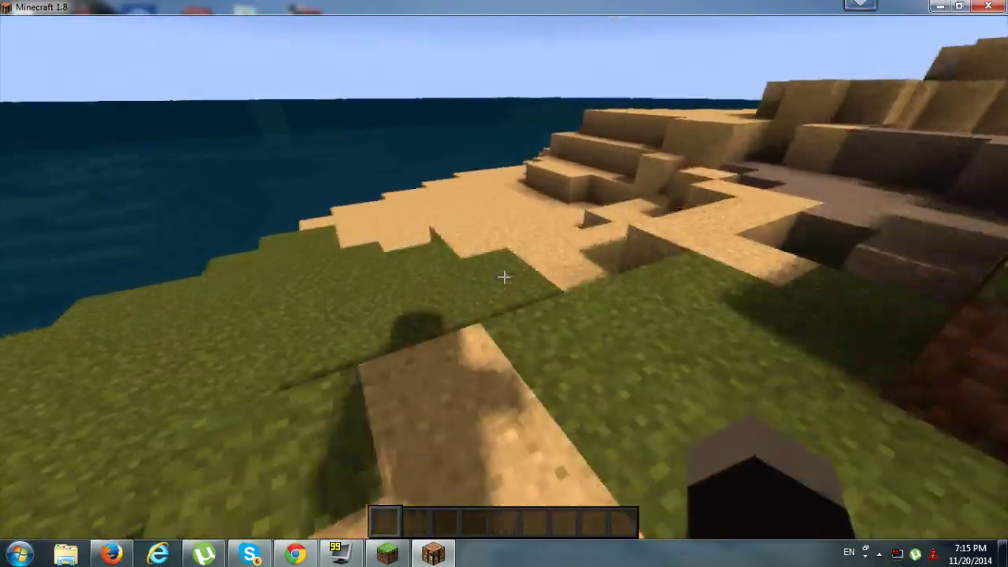
key("w")
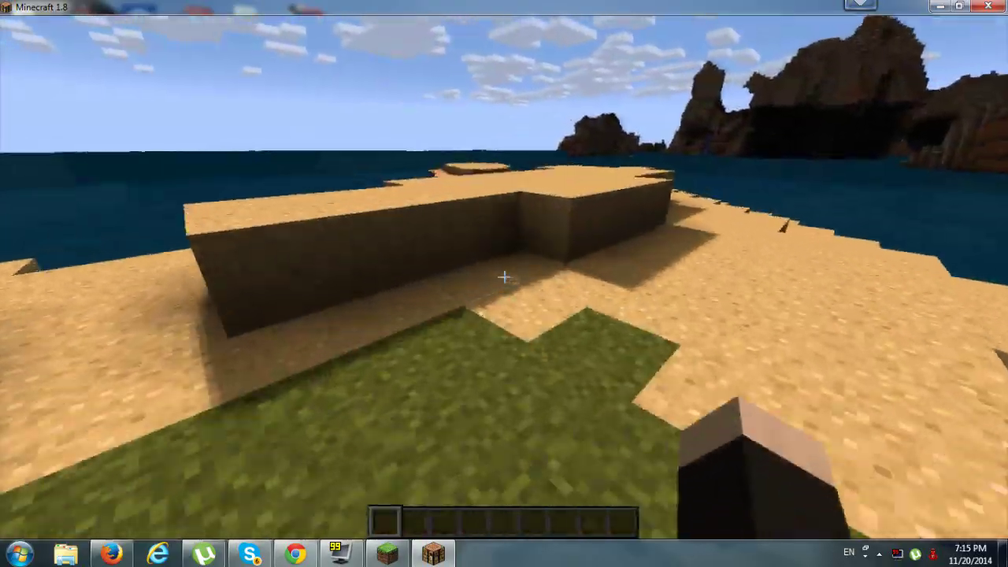